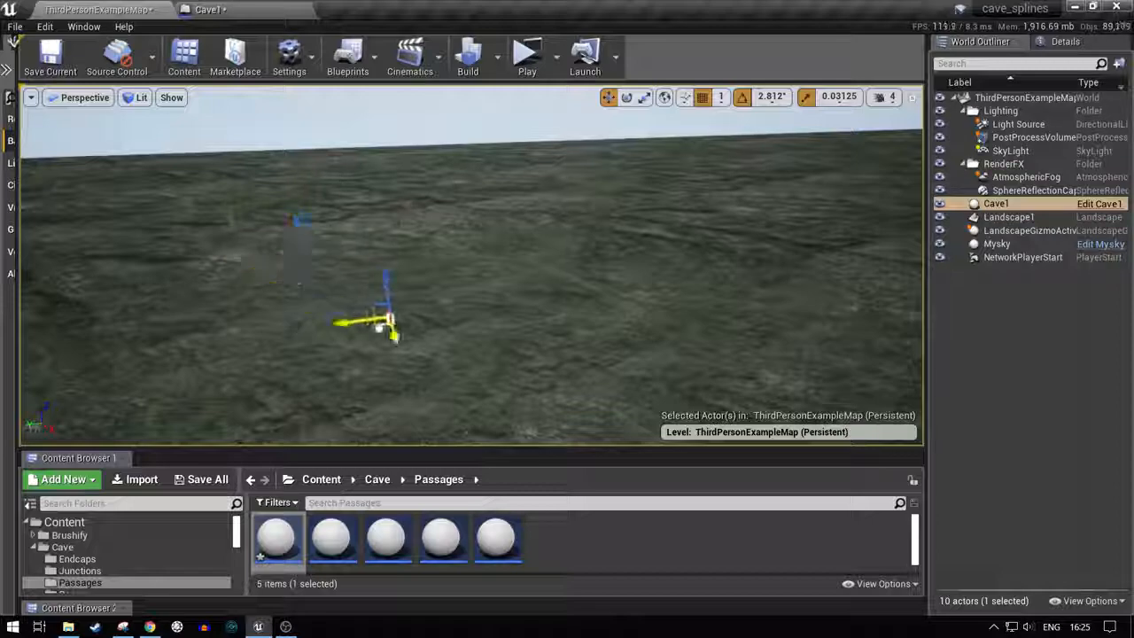
Step: Pull out the end point of the Cave1 spline and add further points to form a long curved cave passage
right_drag(417, 294, 611, 359)
right_drag(446, 282, 475, 334)
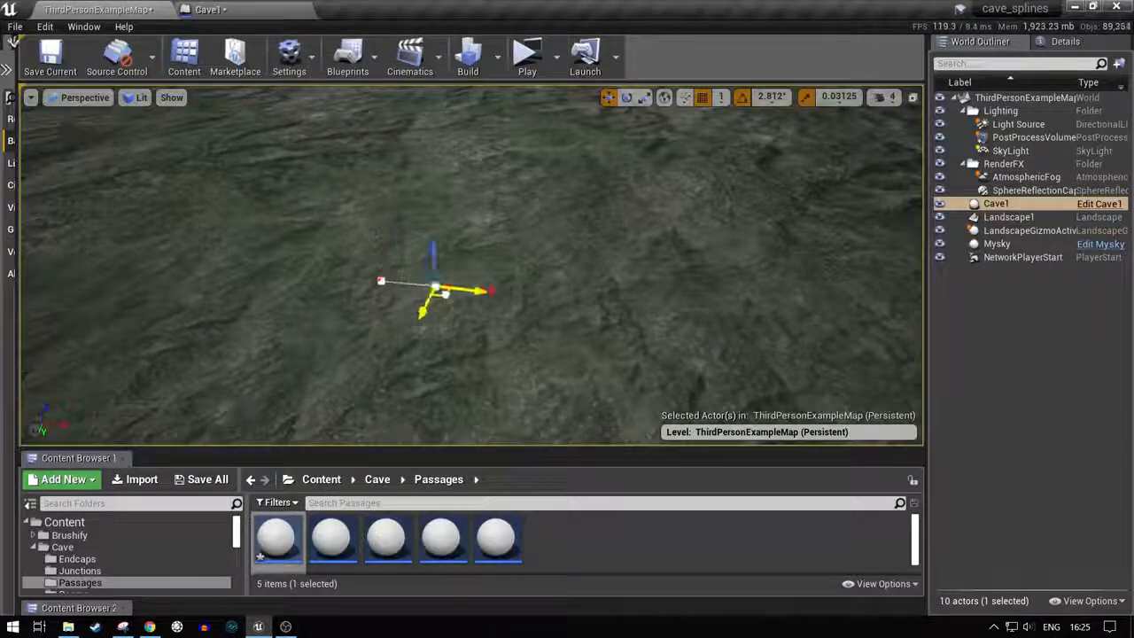
drag(807, 325, 831, 324)
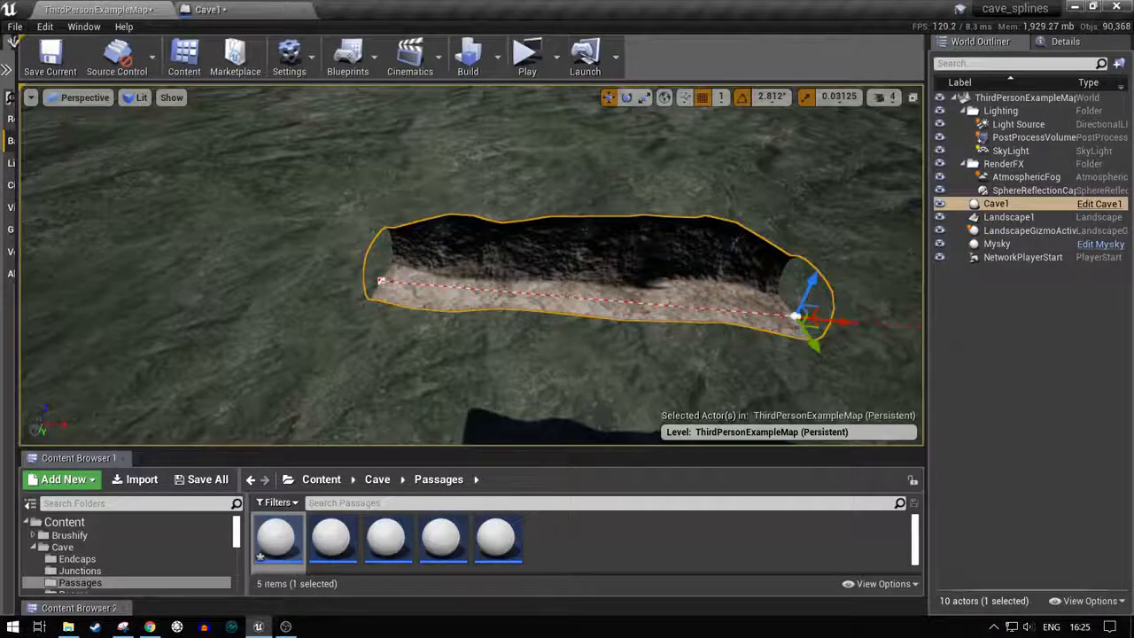
right_drag(779, 318, 724, 351)
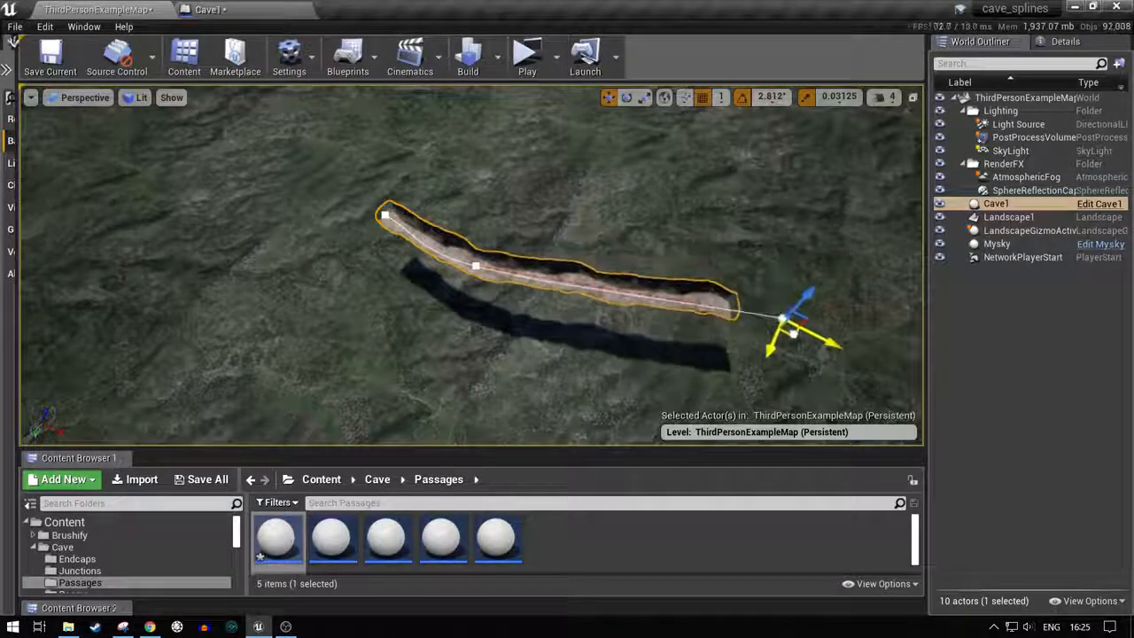
drag(784, 318, 881, 340)
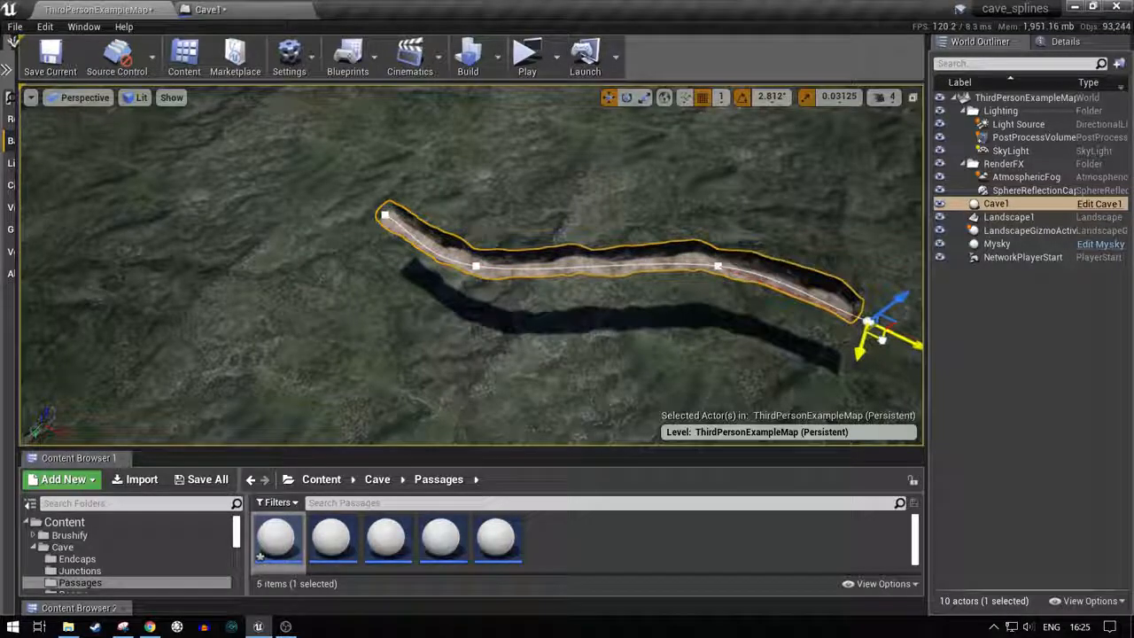
Step: Extend the Cave1 passage further and fine-tune the position of its end spline point
right_drag(673, 292, 793, 317)
right_drag(638, 356, 699, 345)
drag(478, 341, 390, 334)
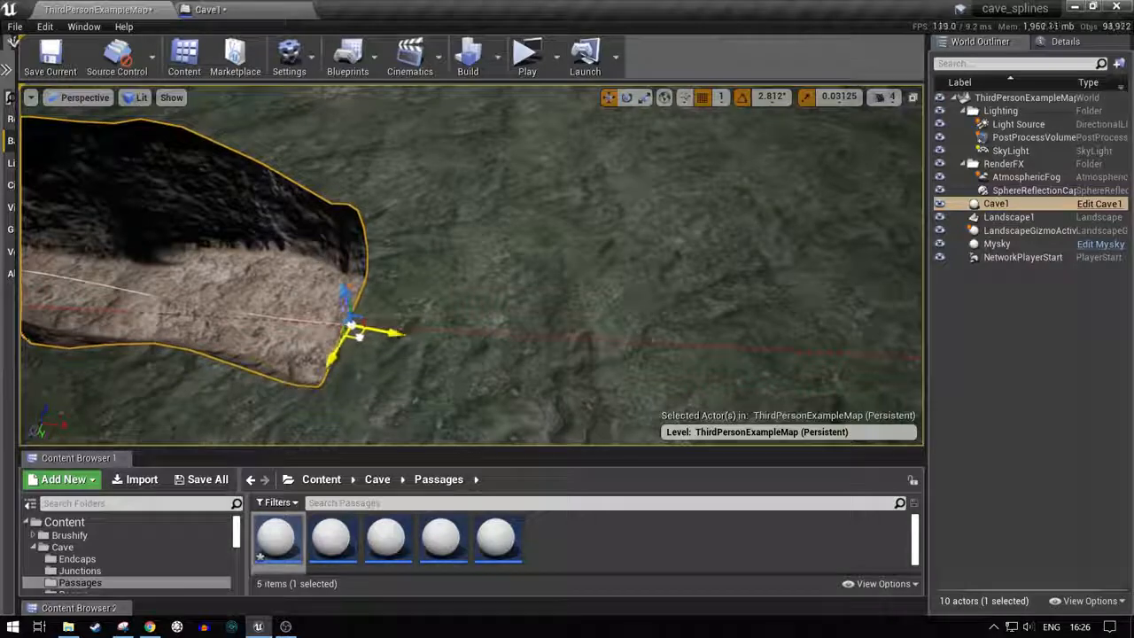
mouse_move(381, 341)
right_down()
mouse_move(323, 332)
mouse_move(376, 326)
right_up()
drag(443, 288, 440, 290)
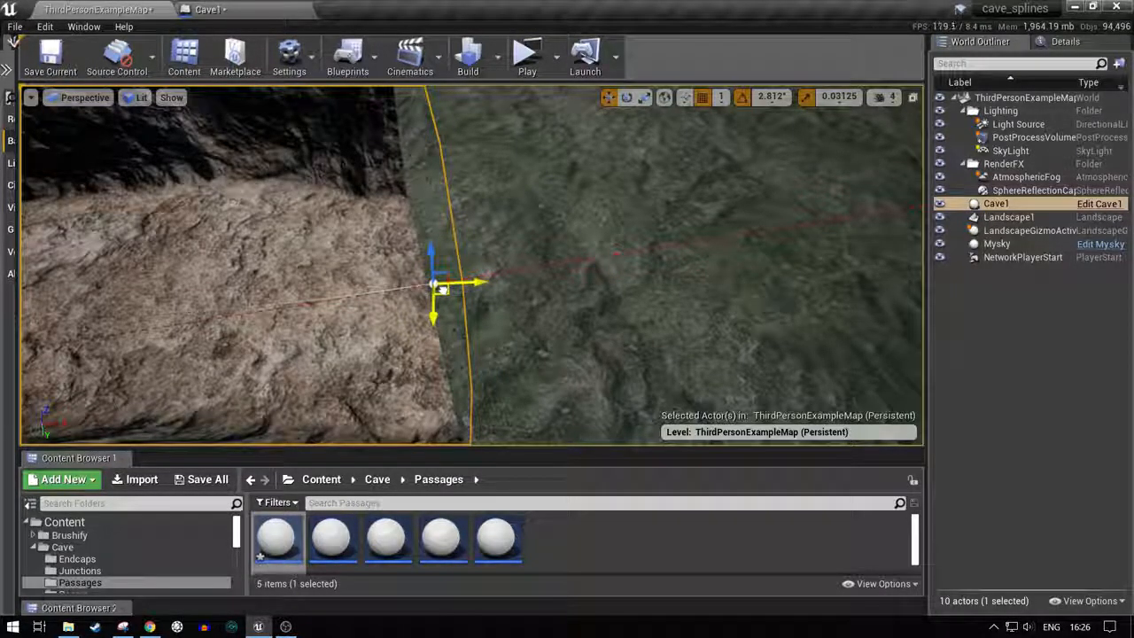
key(s)
mouse_move(446, 290)
right_down()
mouse_move(445, 276)
mouse_move(483, 281)
mouse_move(408, 287)
mouse_move(448, 291)
right_up()
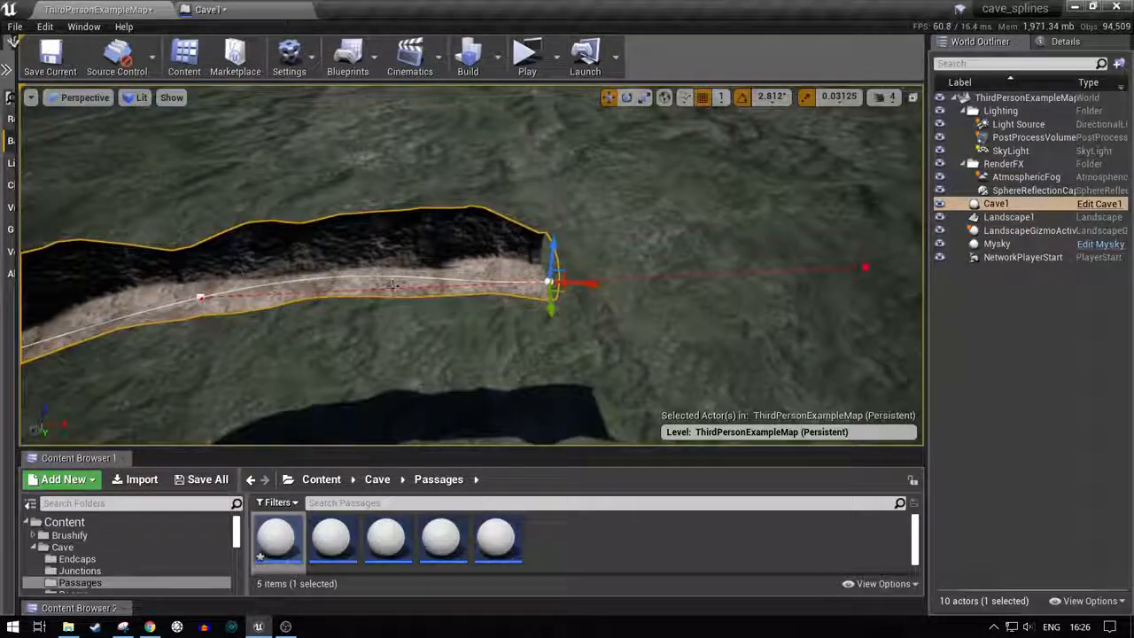
Step: Set the cave room class of Cave1 to L_Room5 and add the room at the passage's end
click(1066, 42)
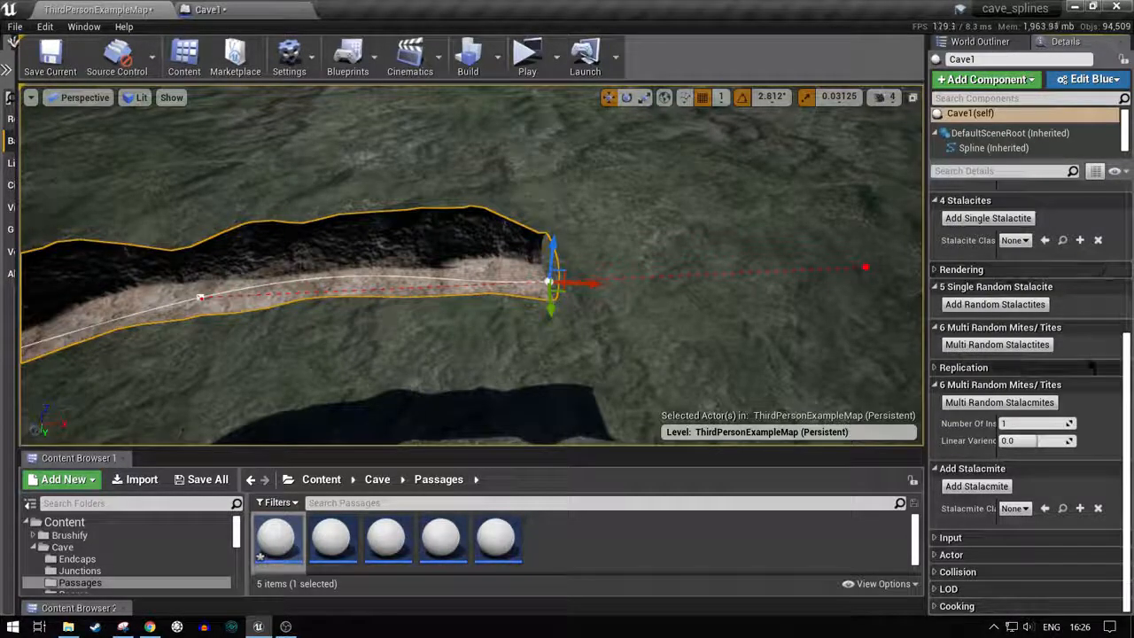
scroll(1098, 302, up, 5)
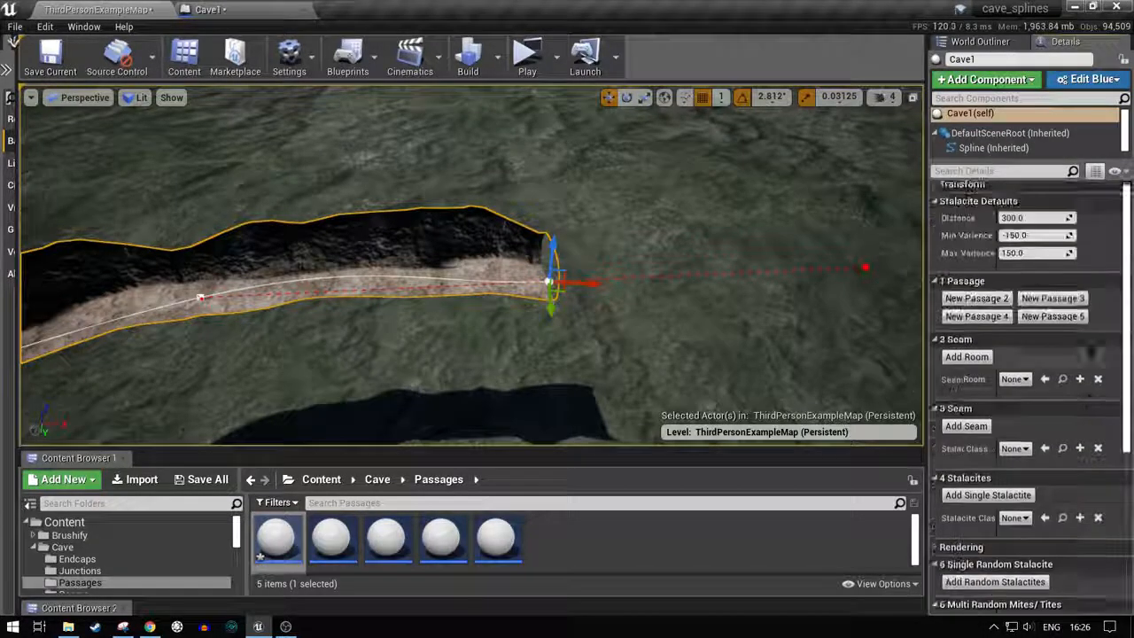
click(1014, 383)
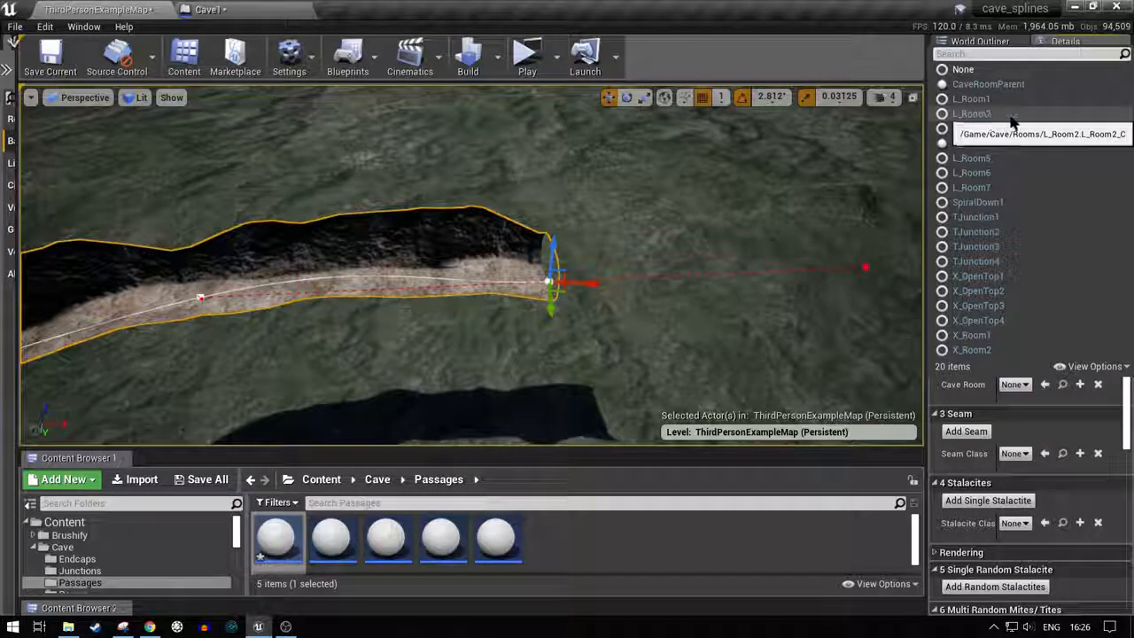
click(1000, 159)
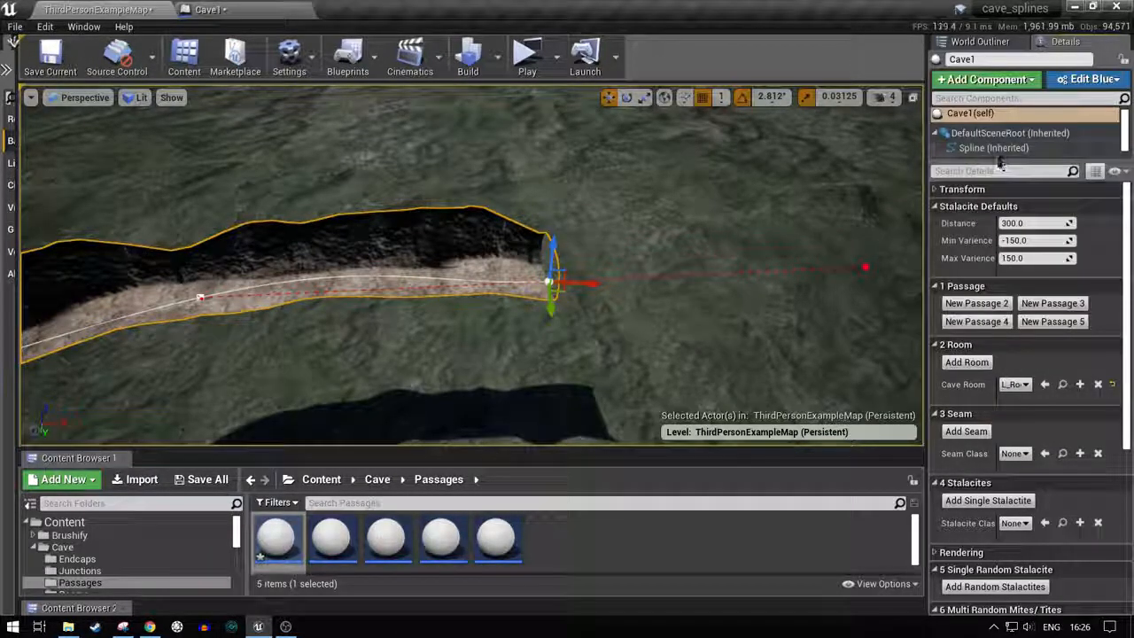
click(972, 362)
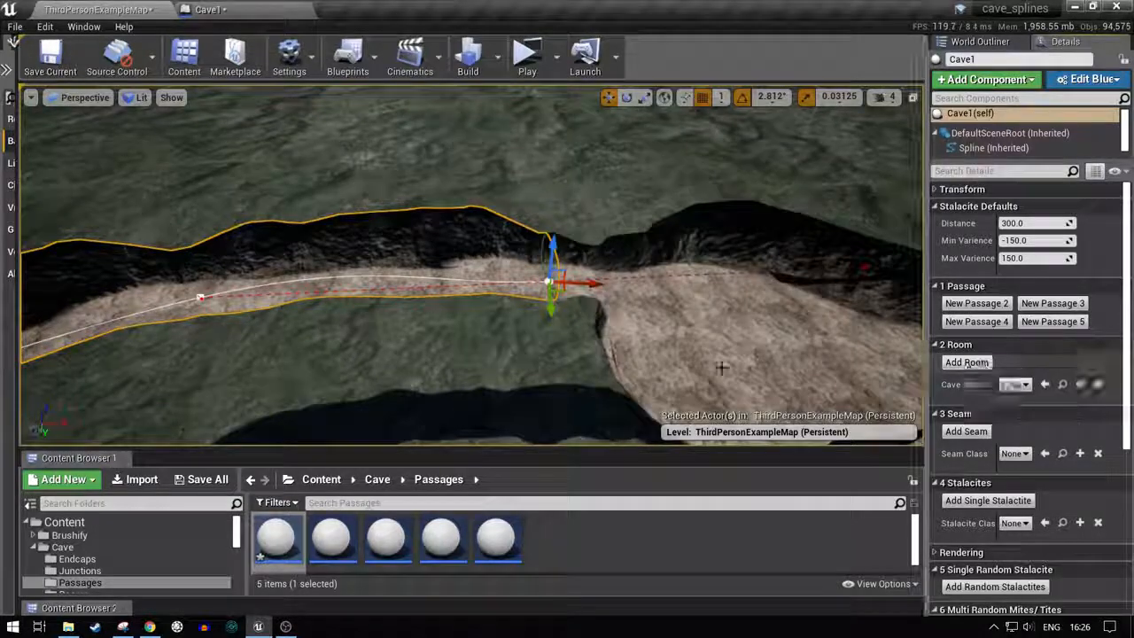
Step: Select the new room, set its seams class to SeamCover2 and add a seam cover where it meets the passage
right_drag(525, 364, 554, 398)
click(527, 305)
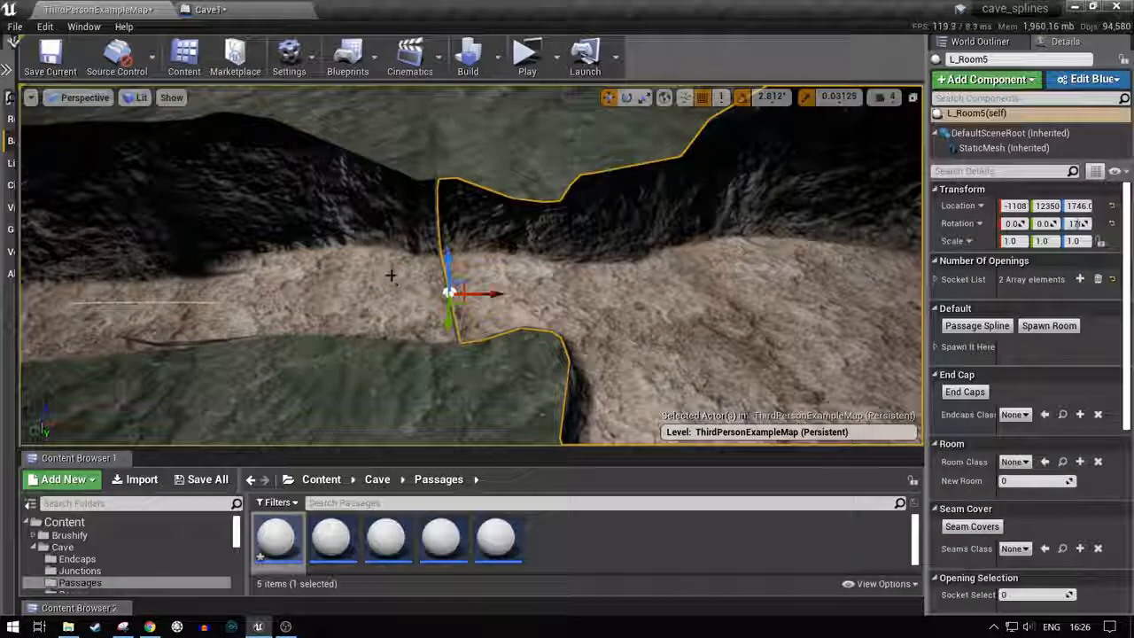
click(393, 272)
click(557, 282)
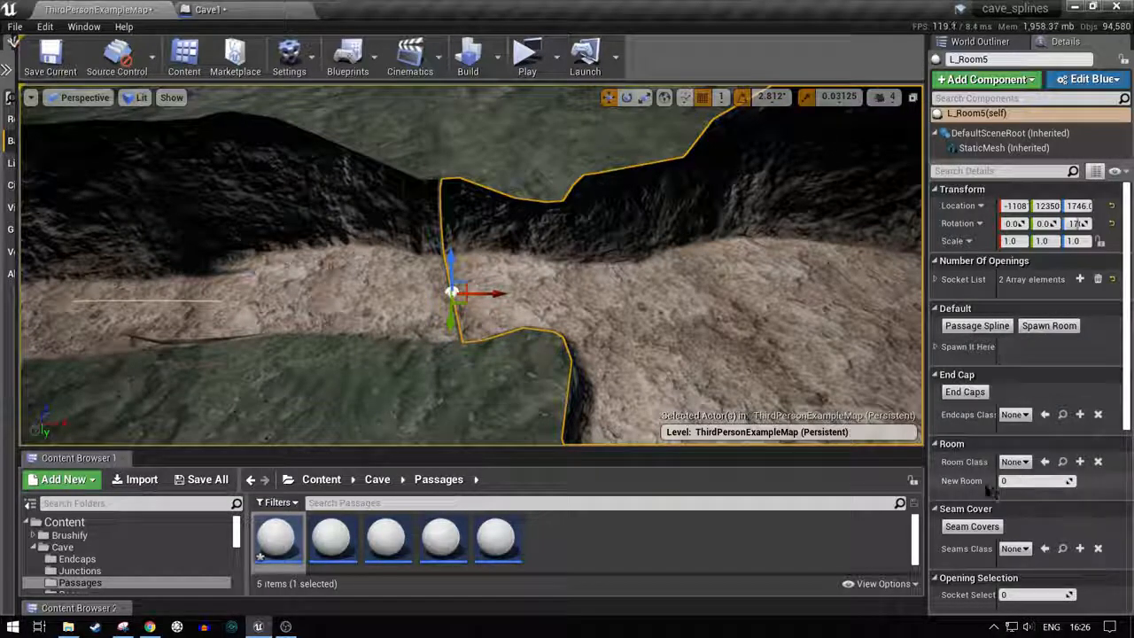
scroll(1019, 492, down, 3)
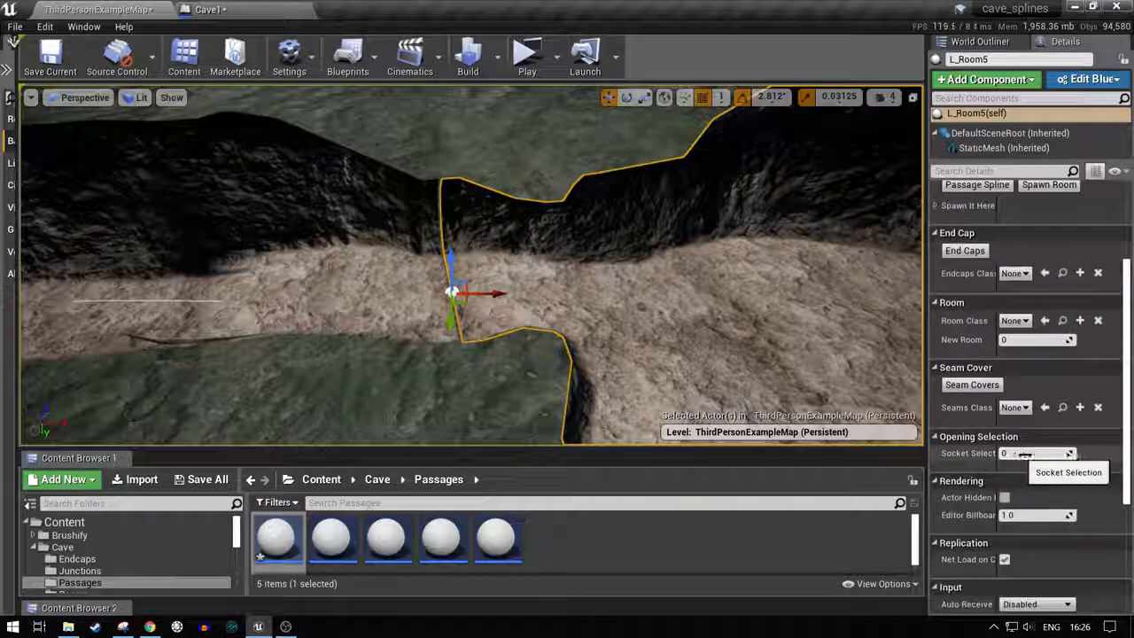
right_drag(732, 302, 855, 316)
mouse_move(713, 292)
right_down()
mouse_move(721, 276)
mouse_move(713, 279)
right_up()
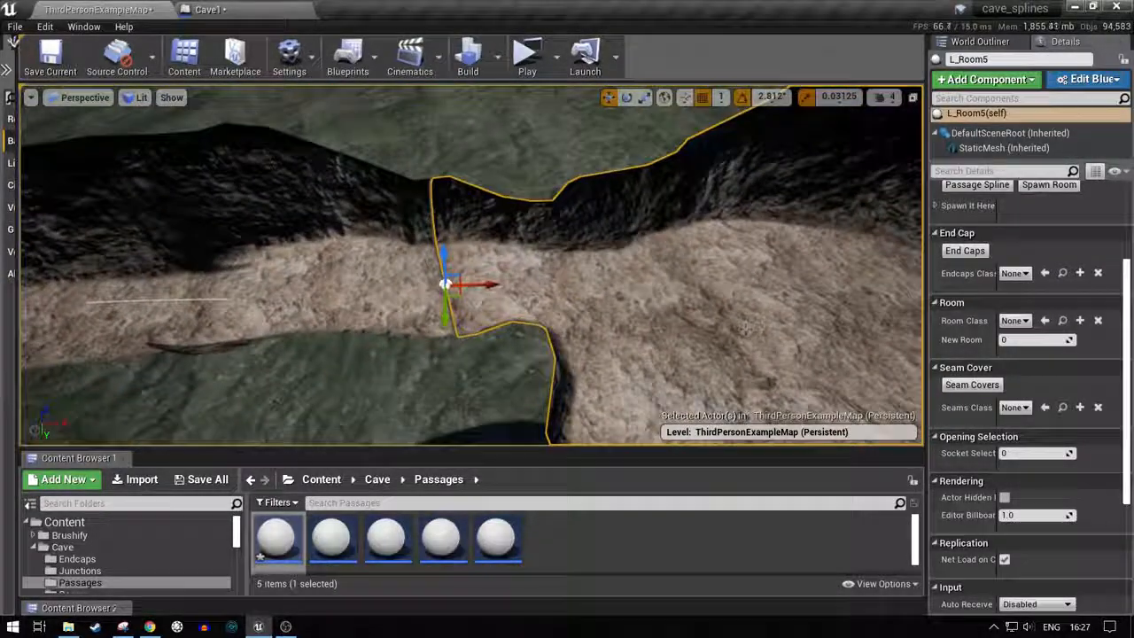
click(1015, 406)
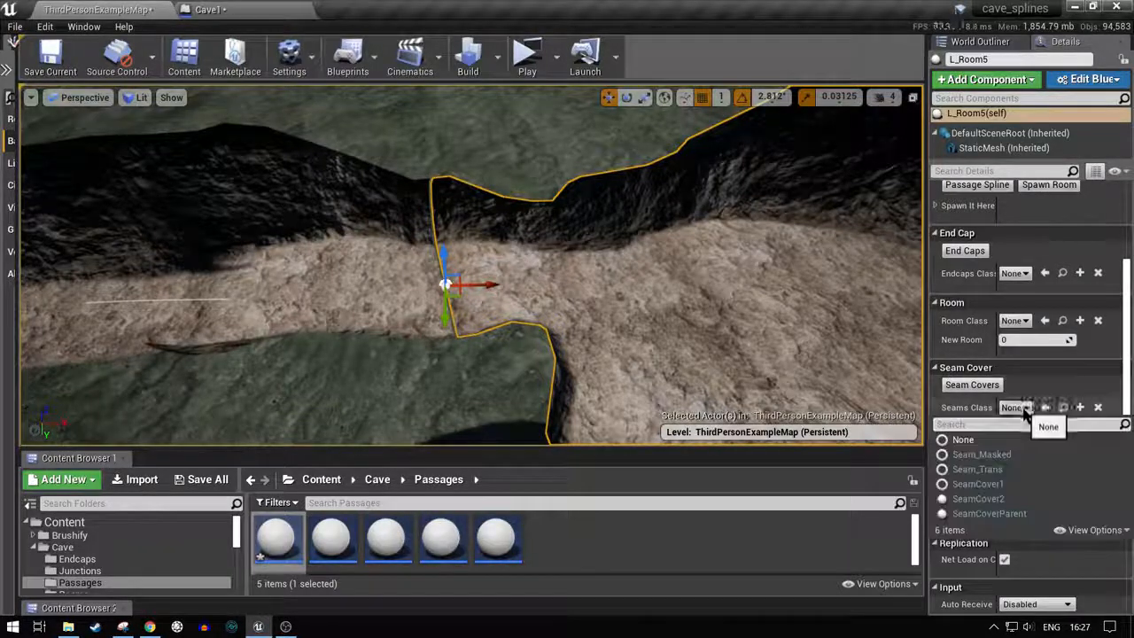
click(978, 499)
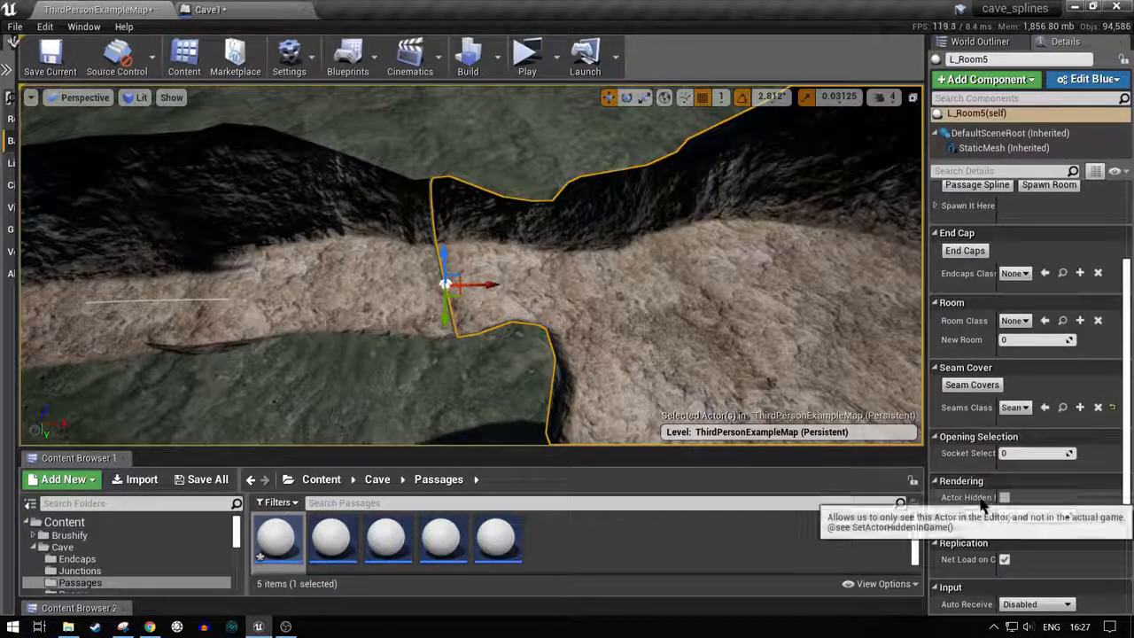
click(971, 385)
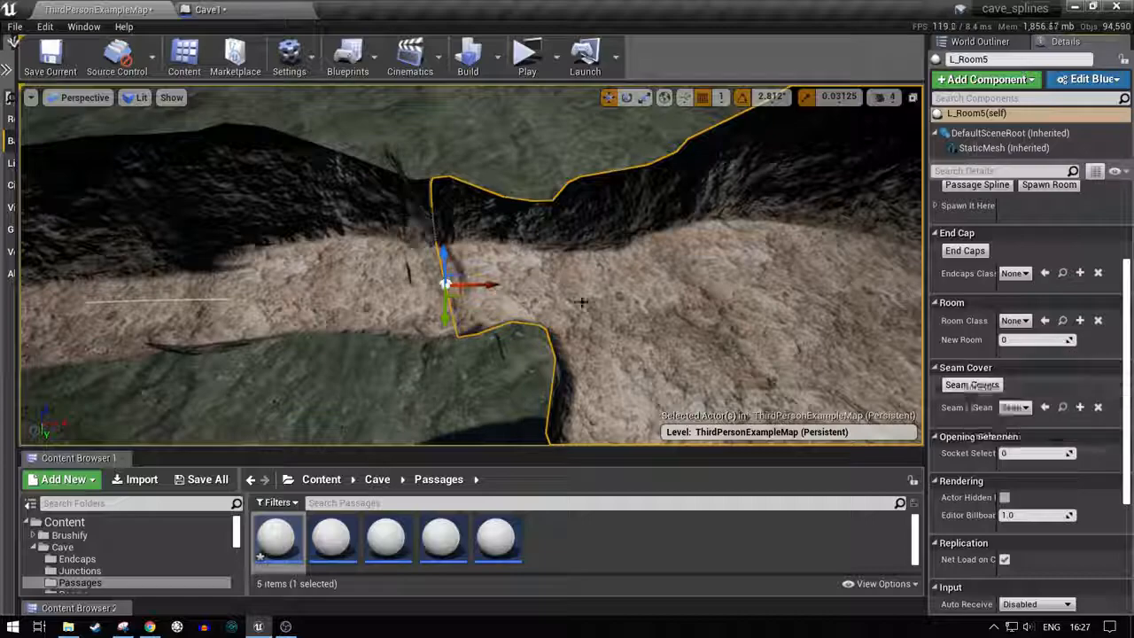
Step: Set the room's socket selection to 1 and add a seam cover at its other opening
right_drag(471, 266, 397, 303)
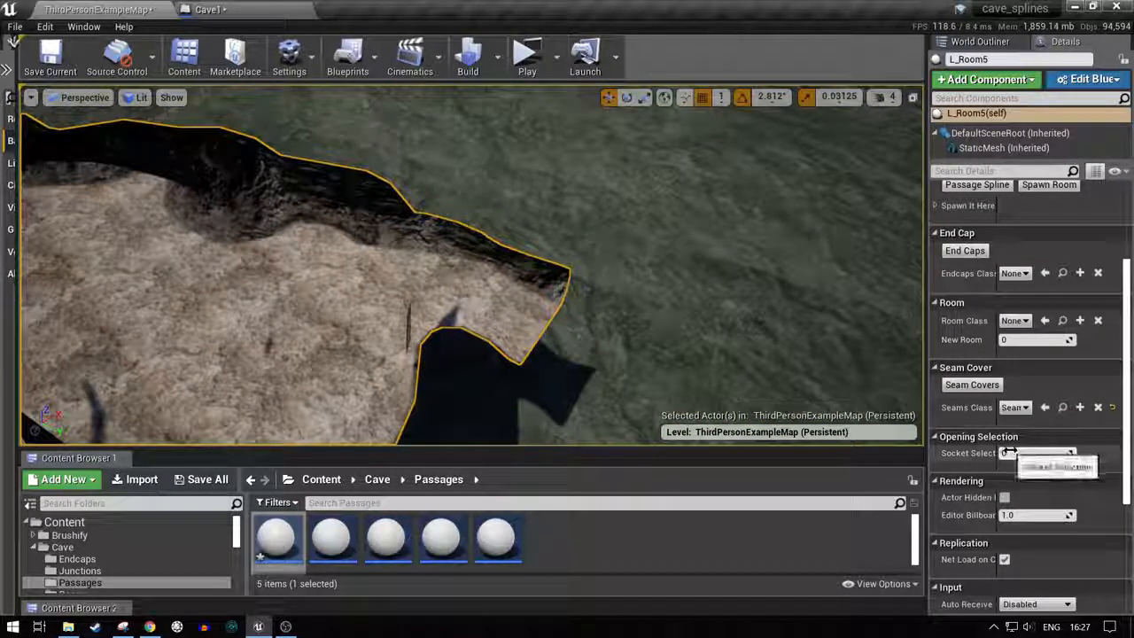
scroll(1063, 489, down, 1)
scroll(1045, 454, down, 5)
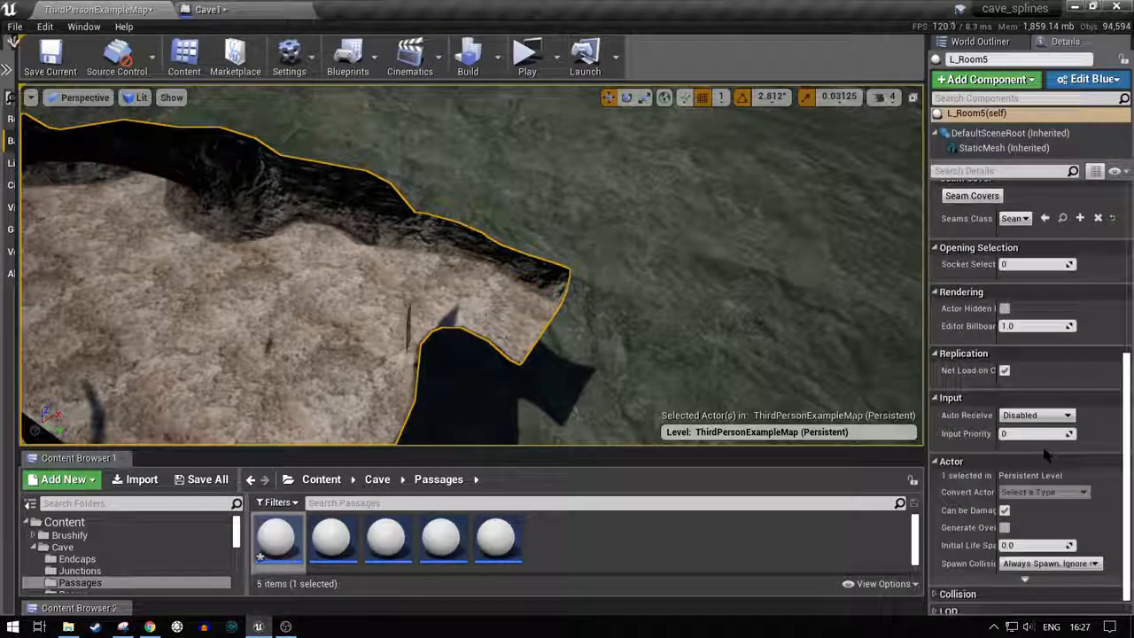
scroll(1030, 454, up, 5)
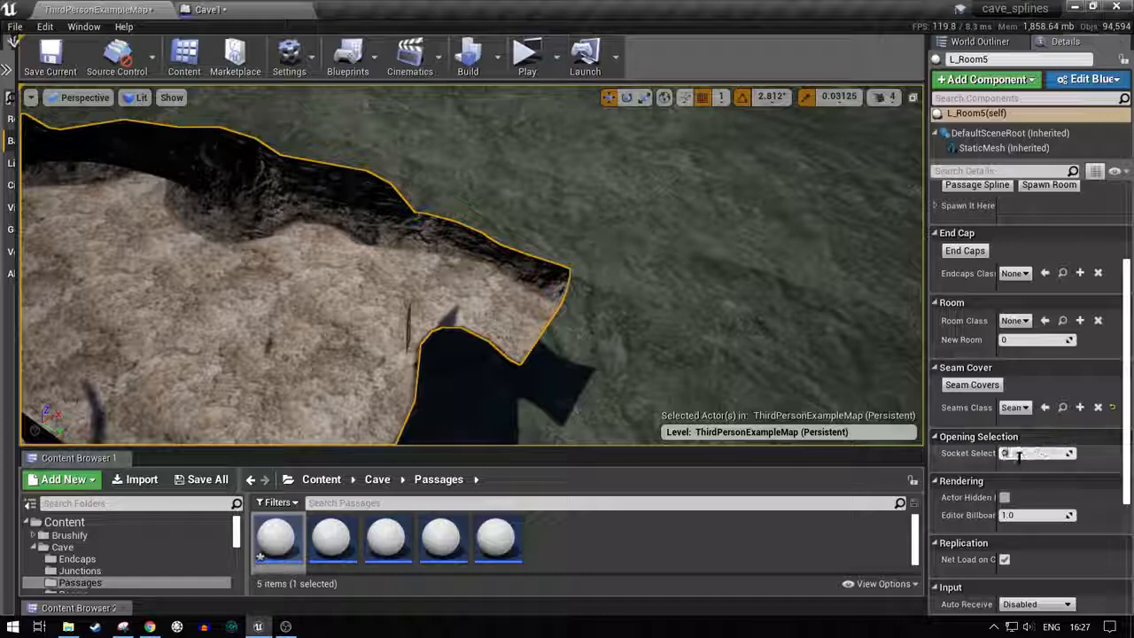
click(1019, 453)
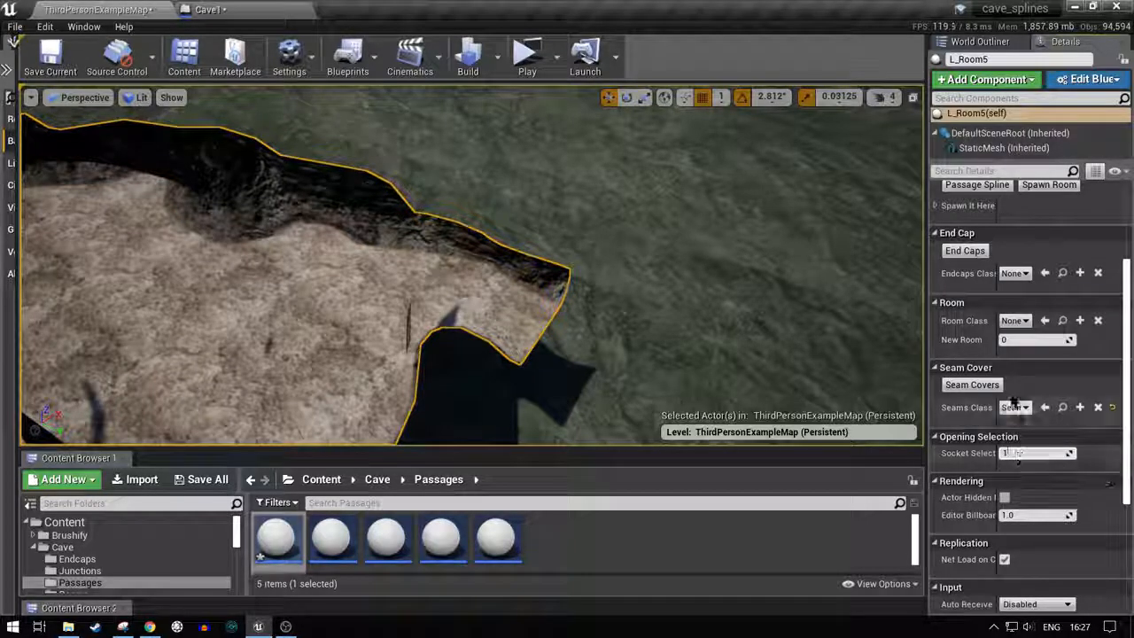
click(972, 384)
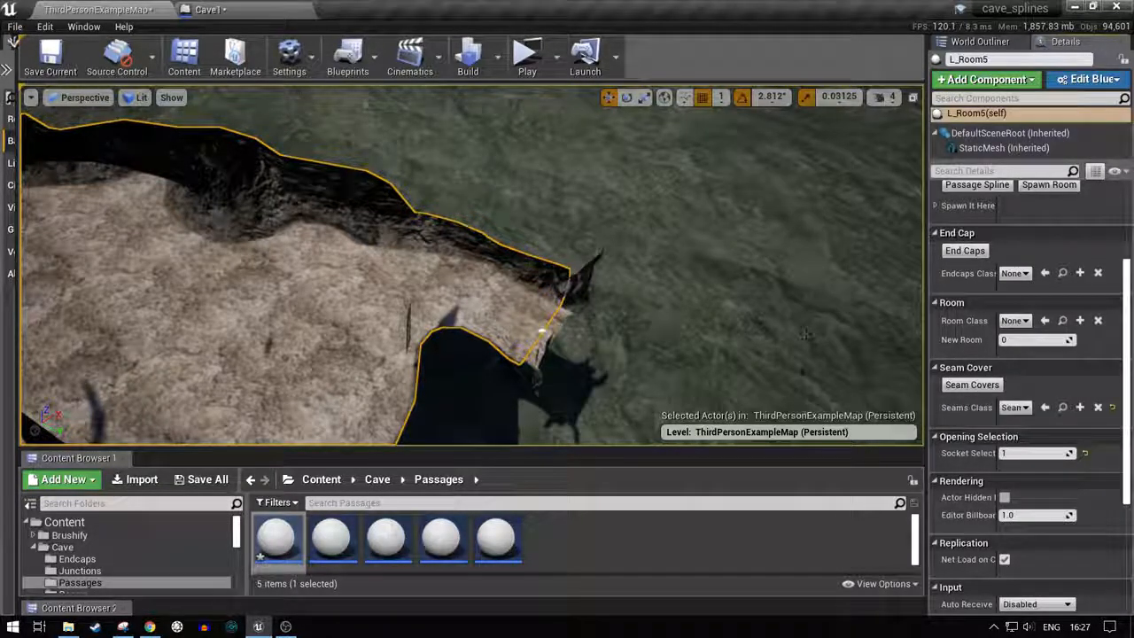
Step: Spawn a passage spline at the room's second opening and extend it with several points into a winding passage
scroll(1067, 403, up, 3)
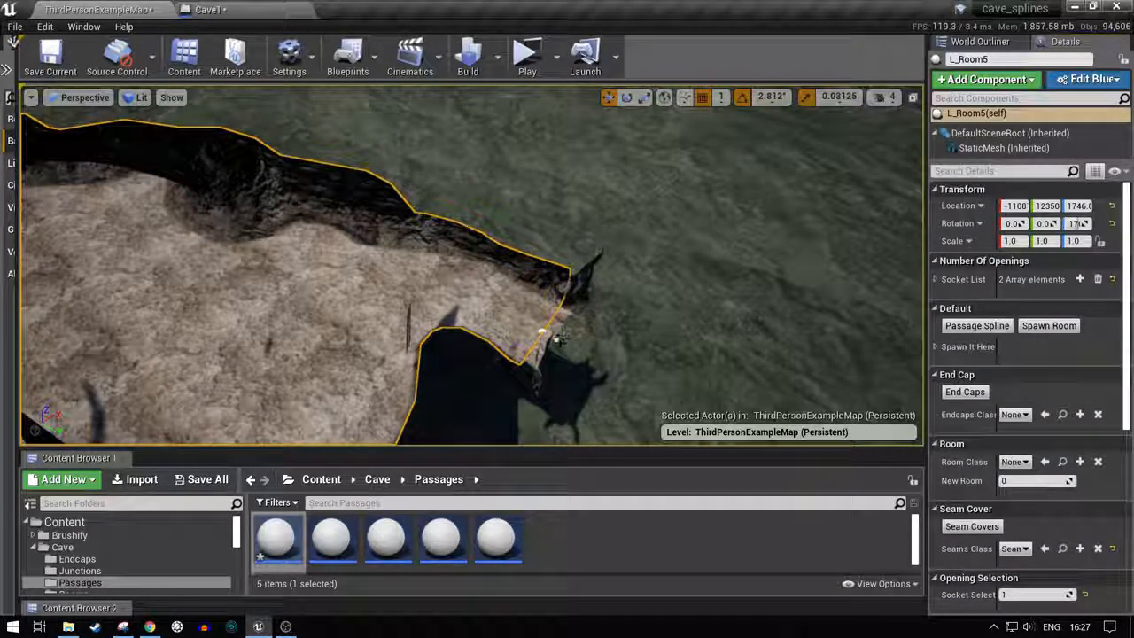
click(555, 340)
click(552, 340)
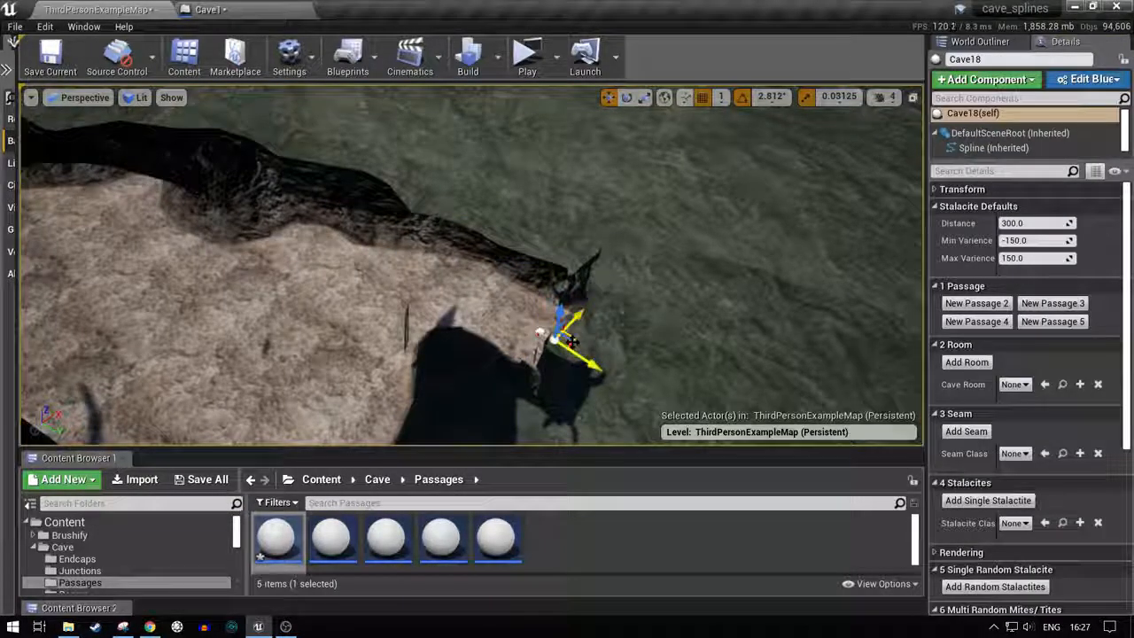
alt+drag(573, 341, 893, 391)
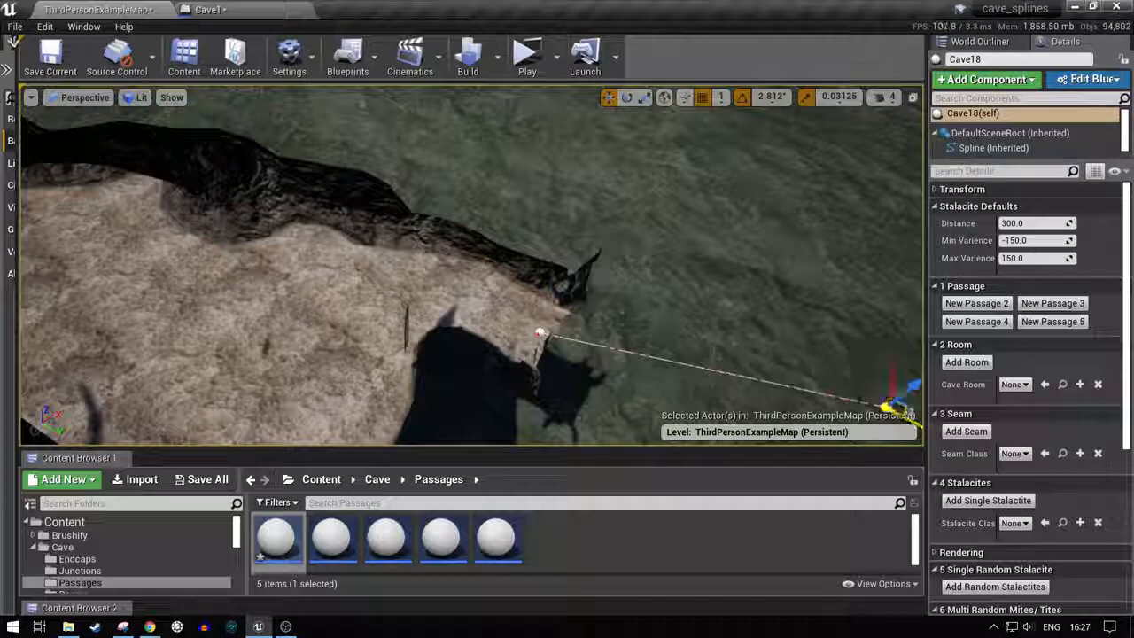
key(s)
right_drag(905, 411, 1001, 443)
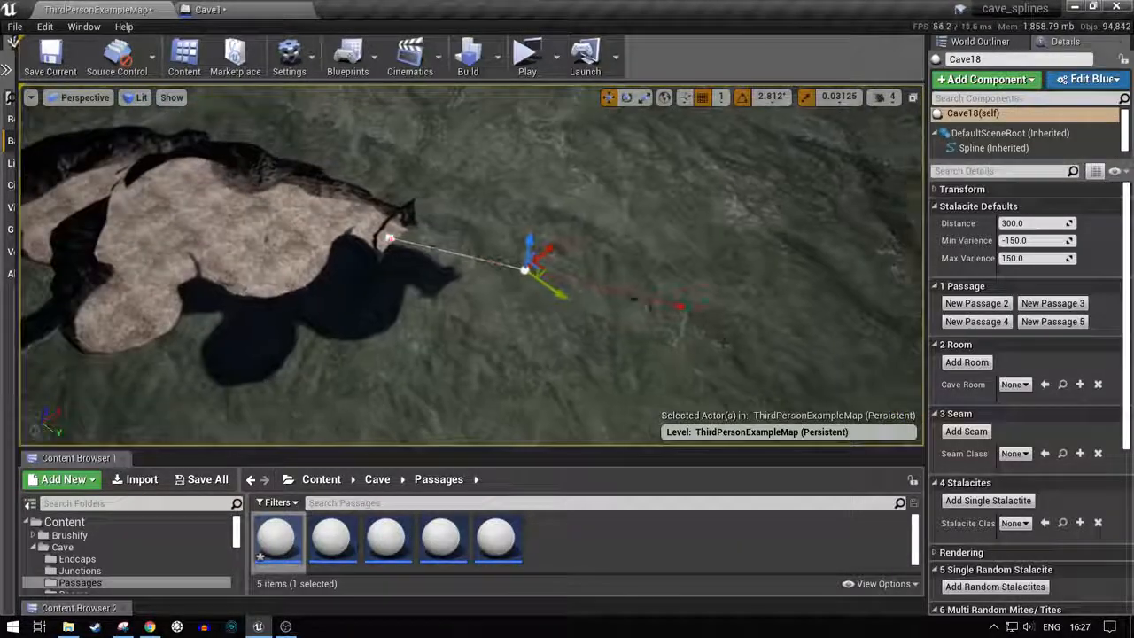
drag(542, 271, 634, 303)
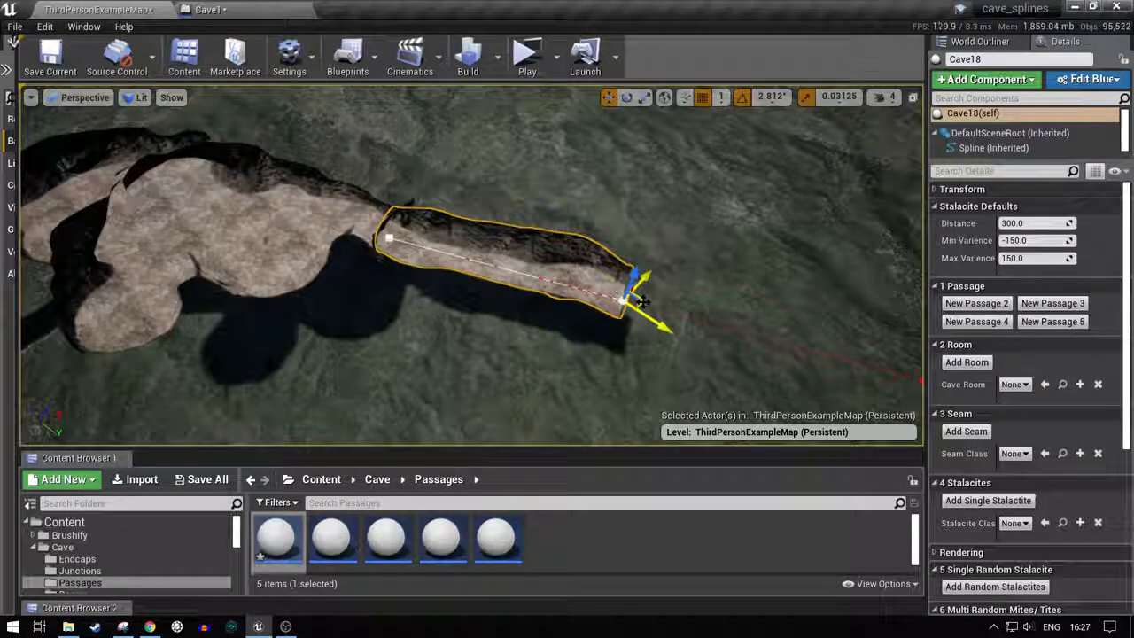
drag(757, 283, 835, 248)
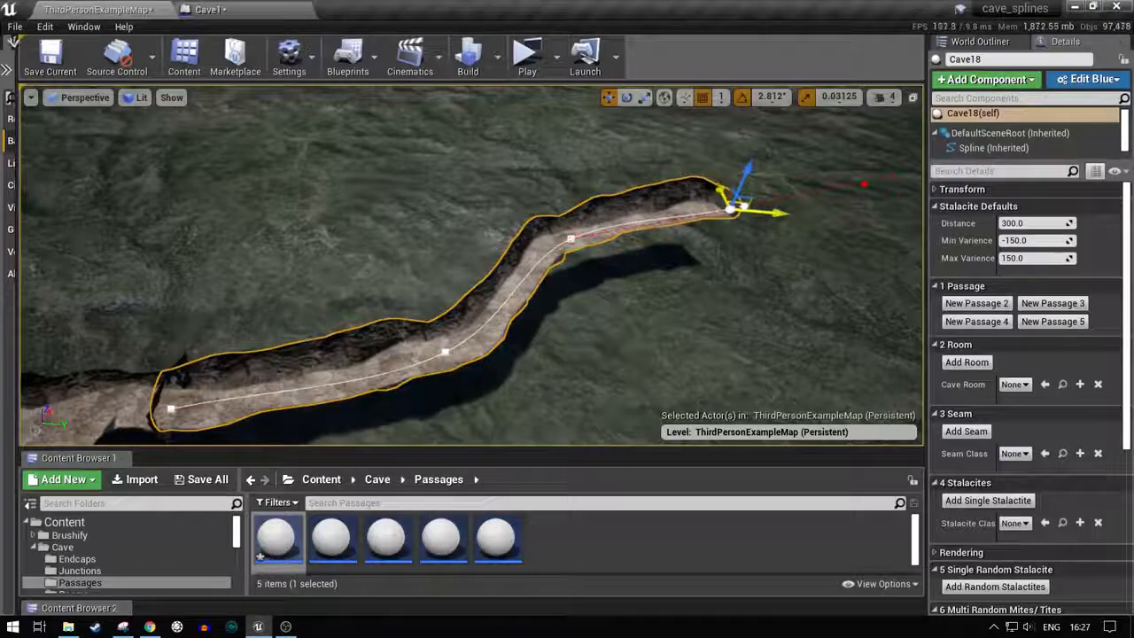
Step: Delete the seam cover and the new passage at the room's second opening
right_drag(469, 266, 235, 303)
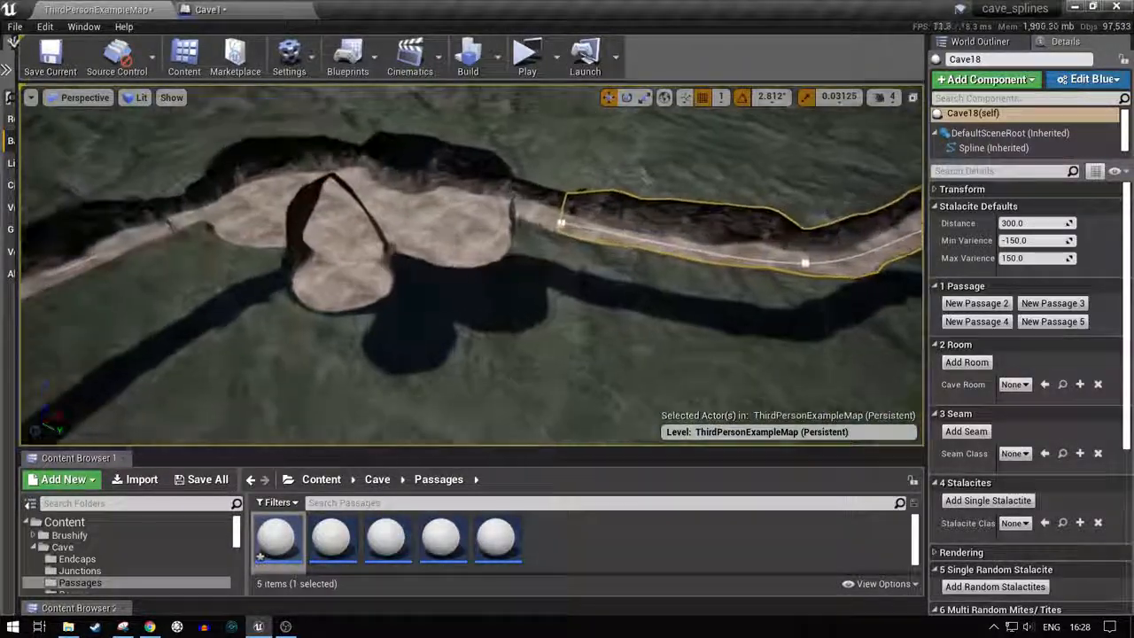
click(523, 212)
right_drag(523, 213, 530, 188)
right_drag(382, 179, 448, 197)
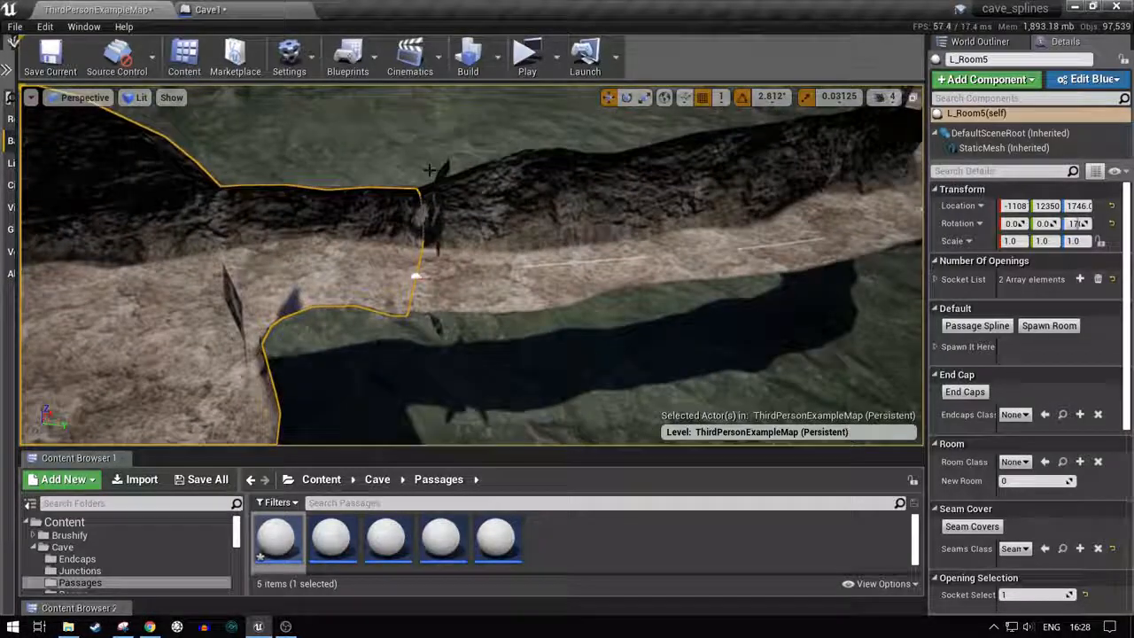
click(429, 169)
key(Delete)
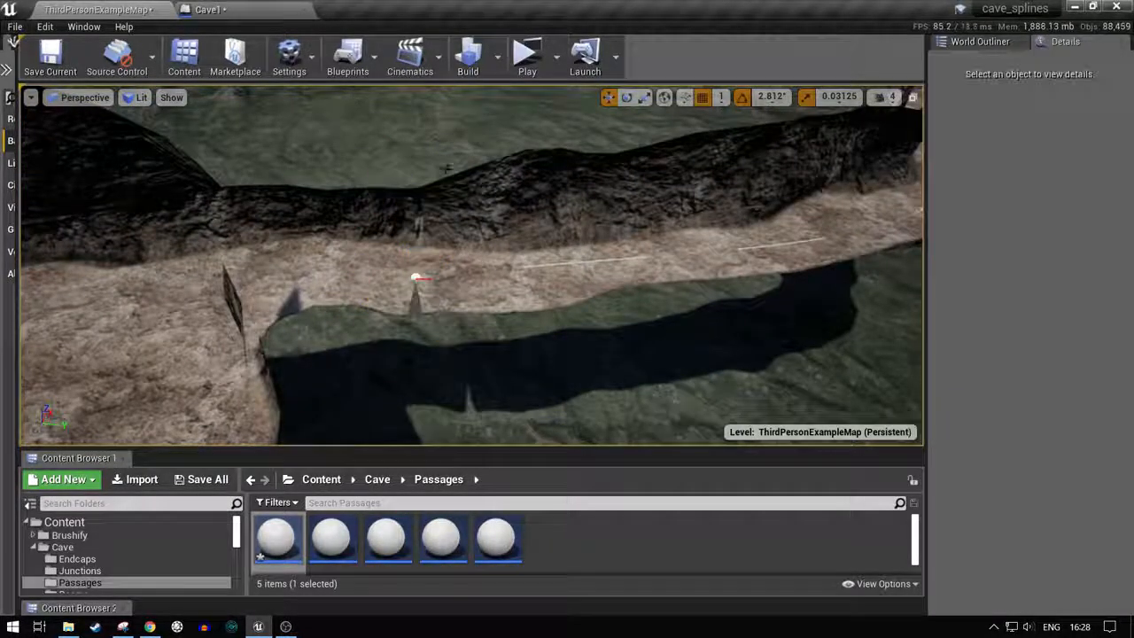
click(565, 222)
key(Delete)
Step: Select the room, set its endcaps class to EndCap1 and add an end cap at its second opening
click(325, 268)
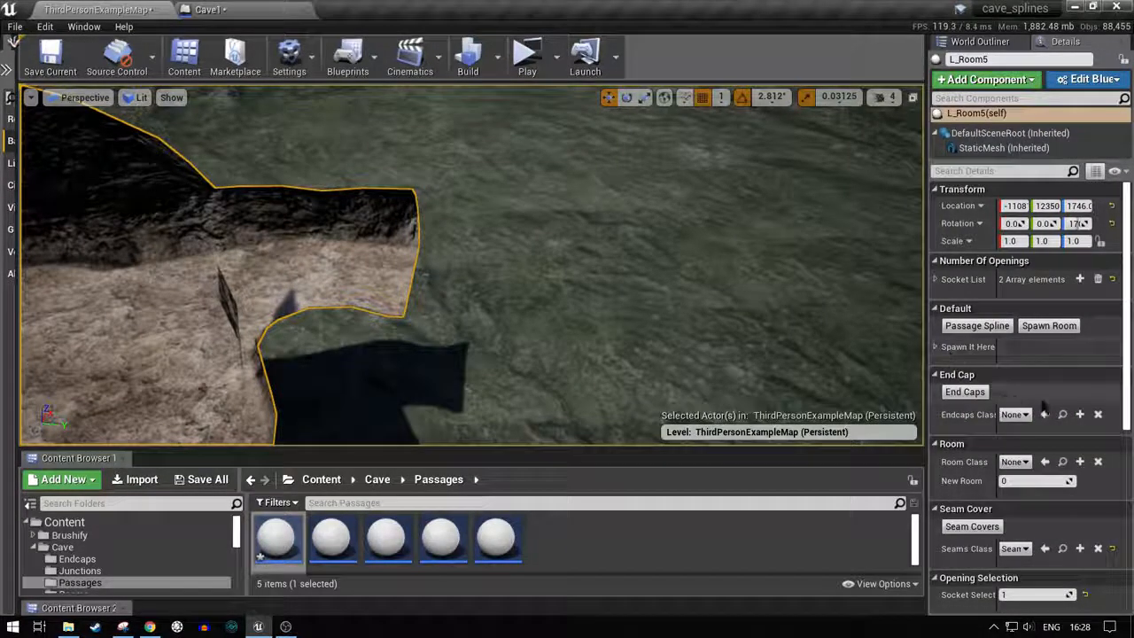
click(1014, 415)
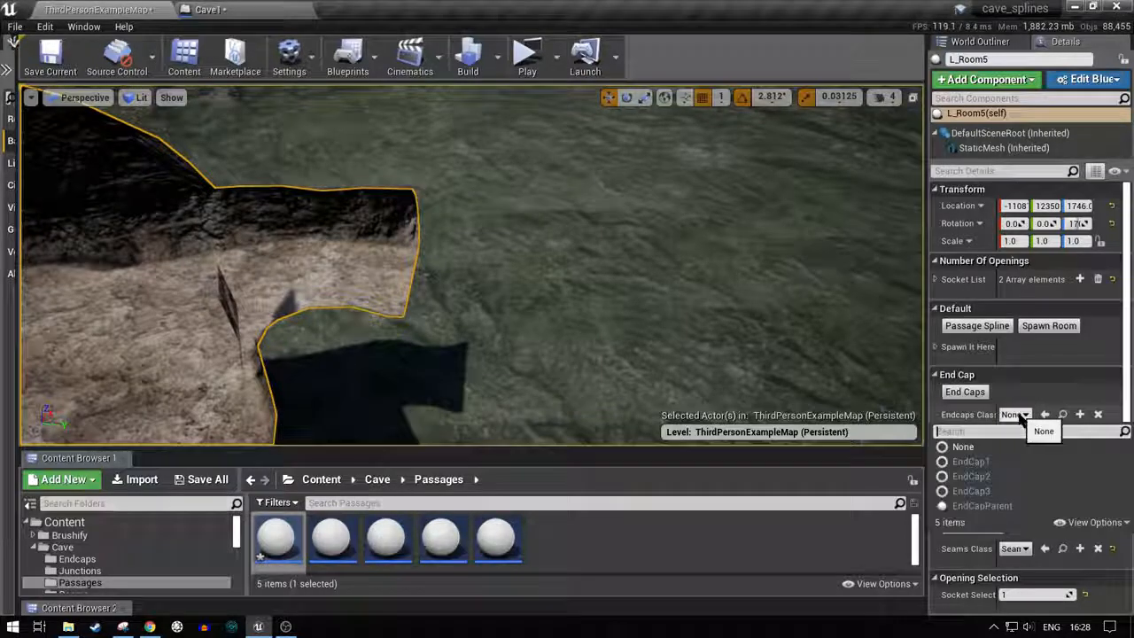
click(975, 462)
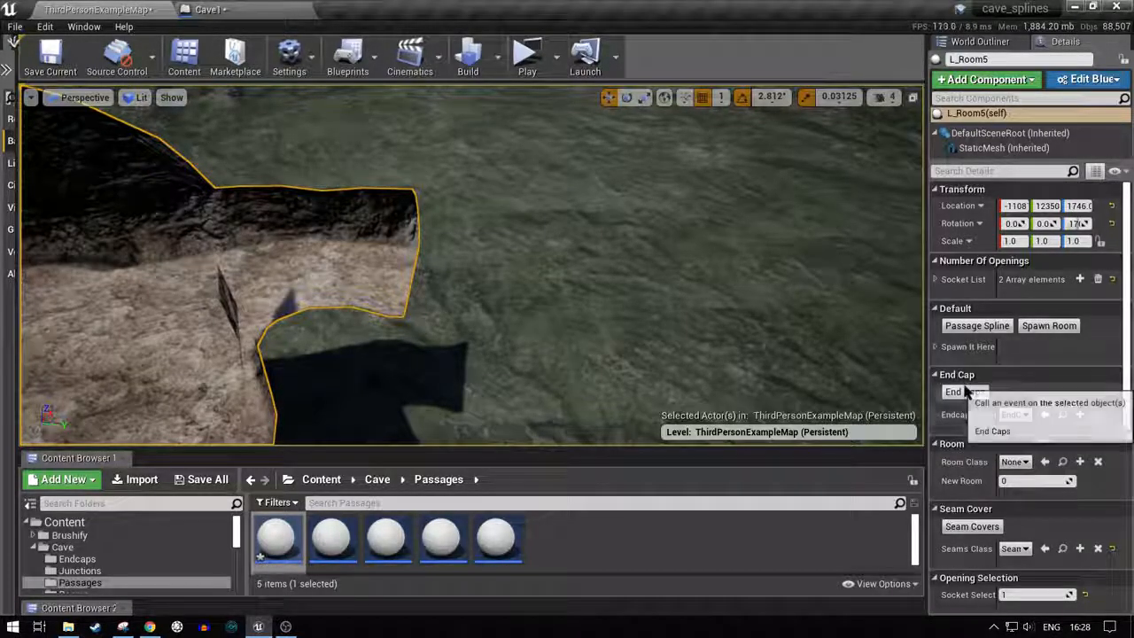
click(965, 391)
Step: Select the winding passage and look through its room, seam, stalactite and stalagmite settings
key(a)
right_drag(472, 265, 425, 265)
key(w)
click(507, 282)
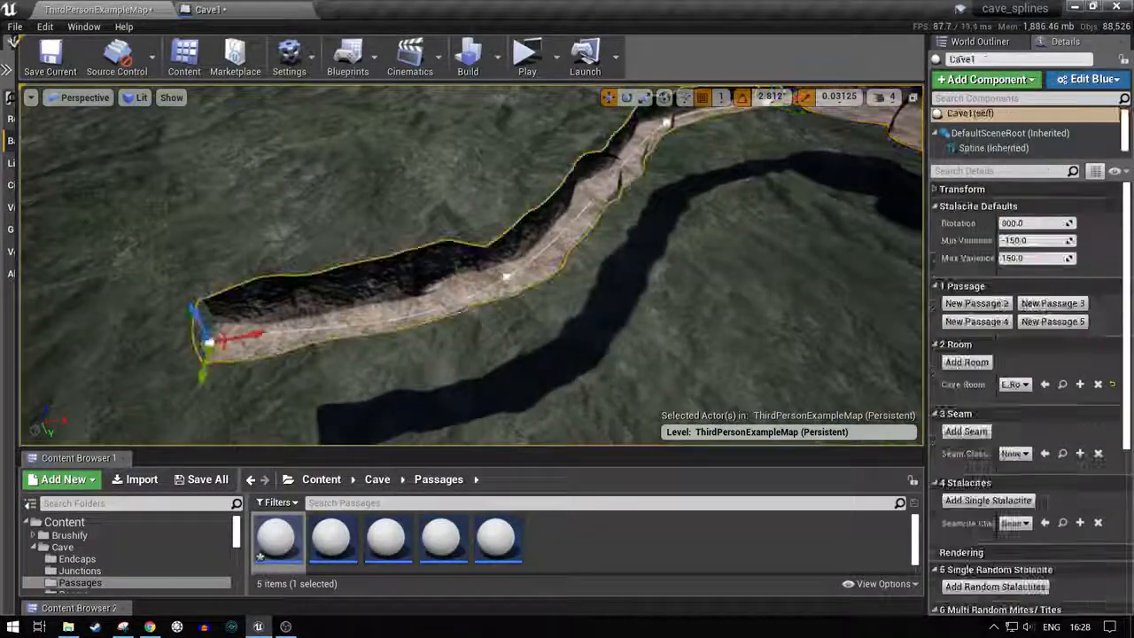
mouse_move(506, 282)
right_down()
mouse_move(491, 232)
mouse_move(493, 271)
right_up()
right_drag(472, 266, 477, 256)
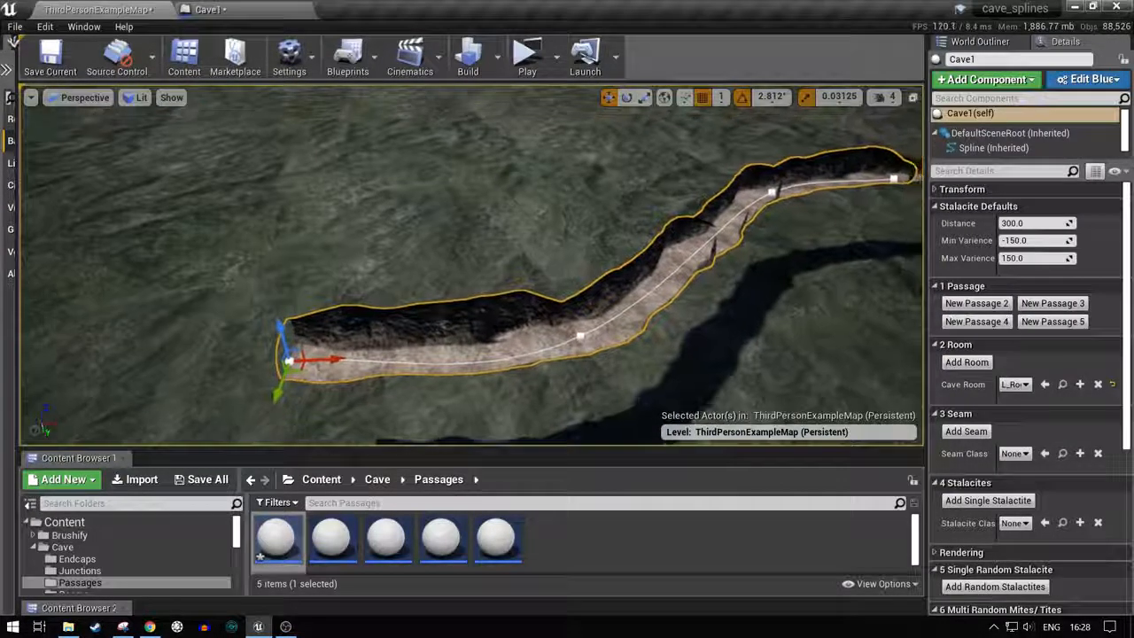
right_drag(681, 285, 731, 288)
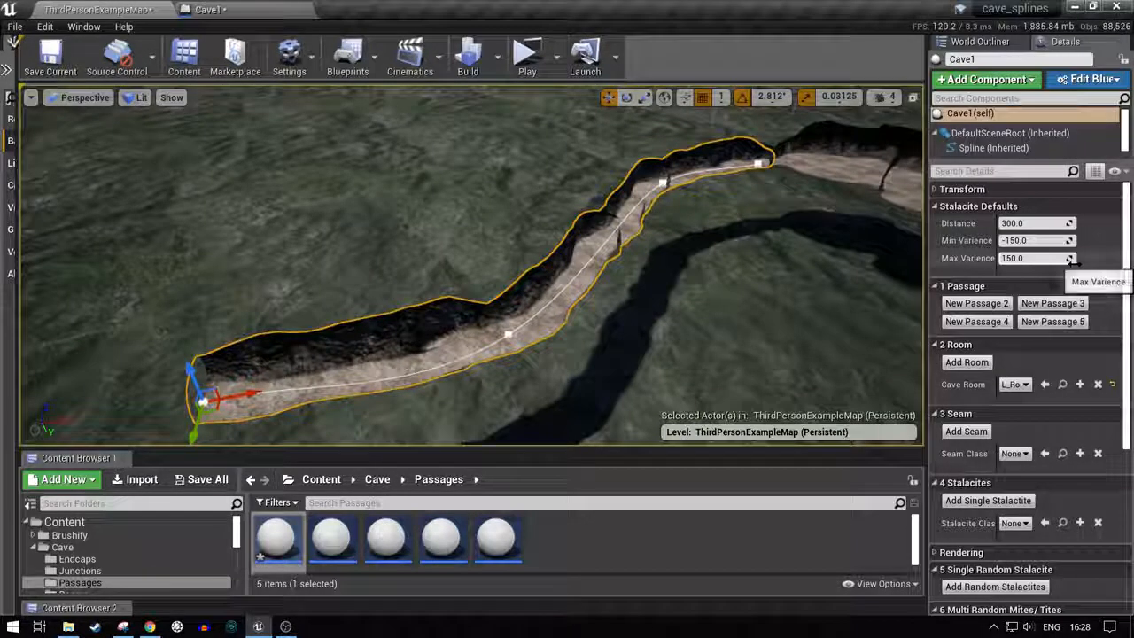
scroll(1067, 372, down, 2)
scroll(1072, 387, up, 2)
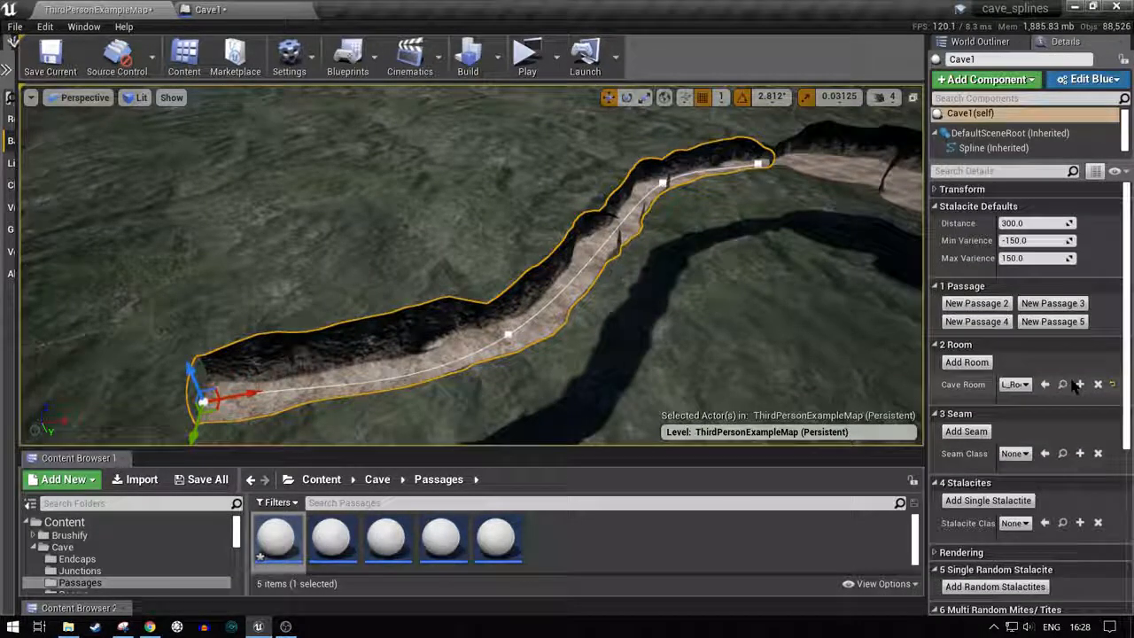
scroll(1075, 386, down, 12)
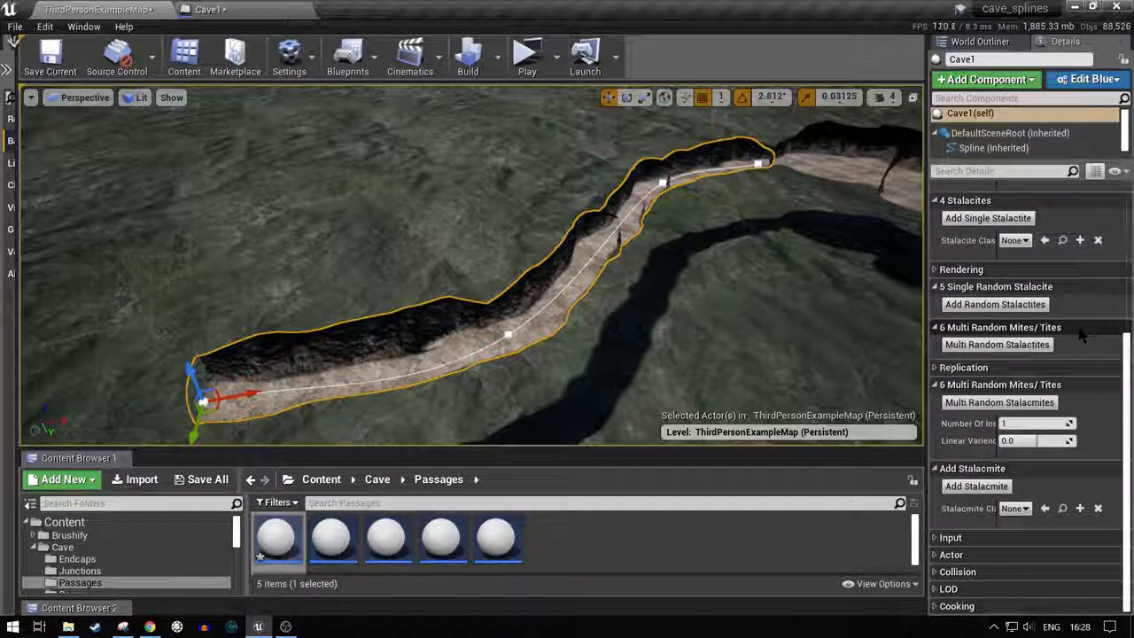
scroll(1085, 345, up, 12)
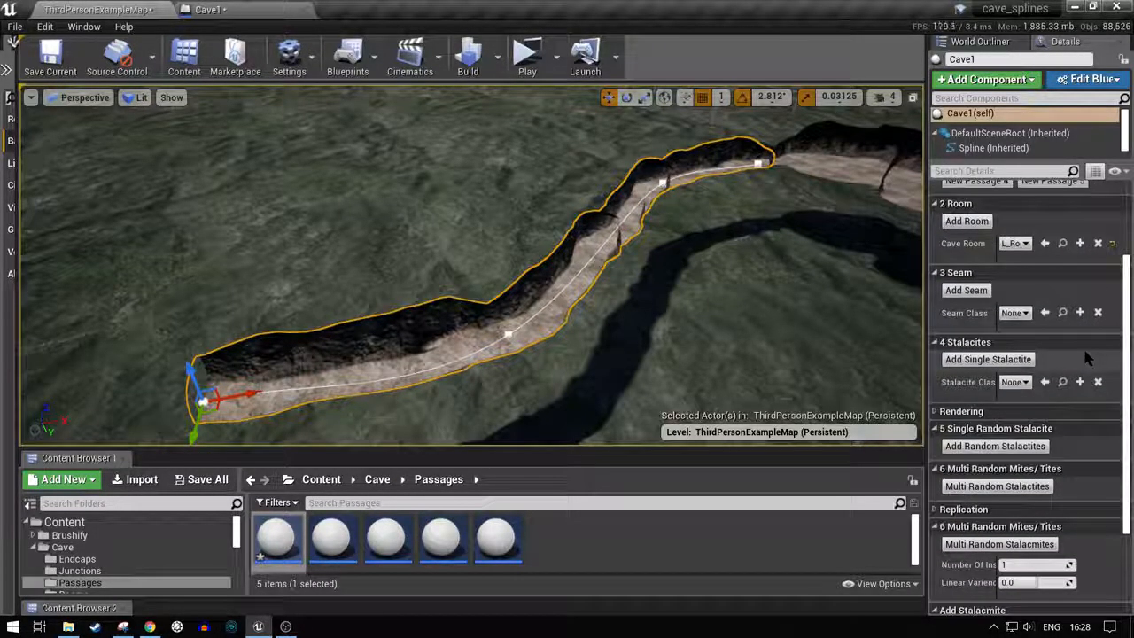
Step: Set the passage's stalactite distance to 1000
mouse_move(773, 294)
right_down()
mouse_move(730, 330)
mouse_move(773, 294)
right_up()
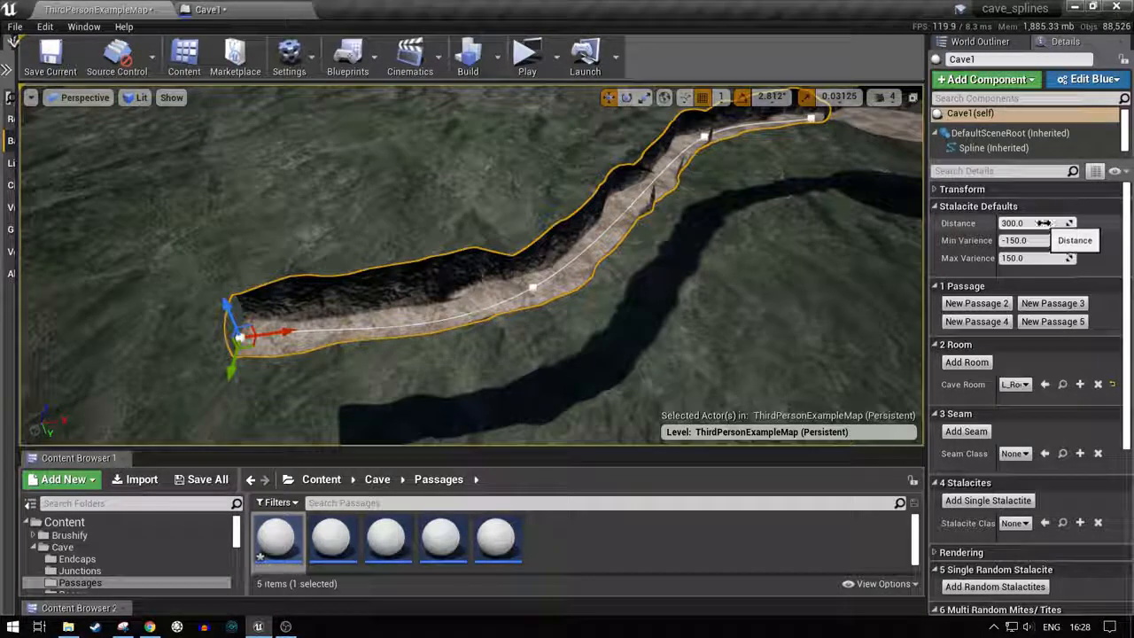
drag(1043, 223, 1015, 225)
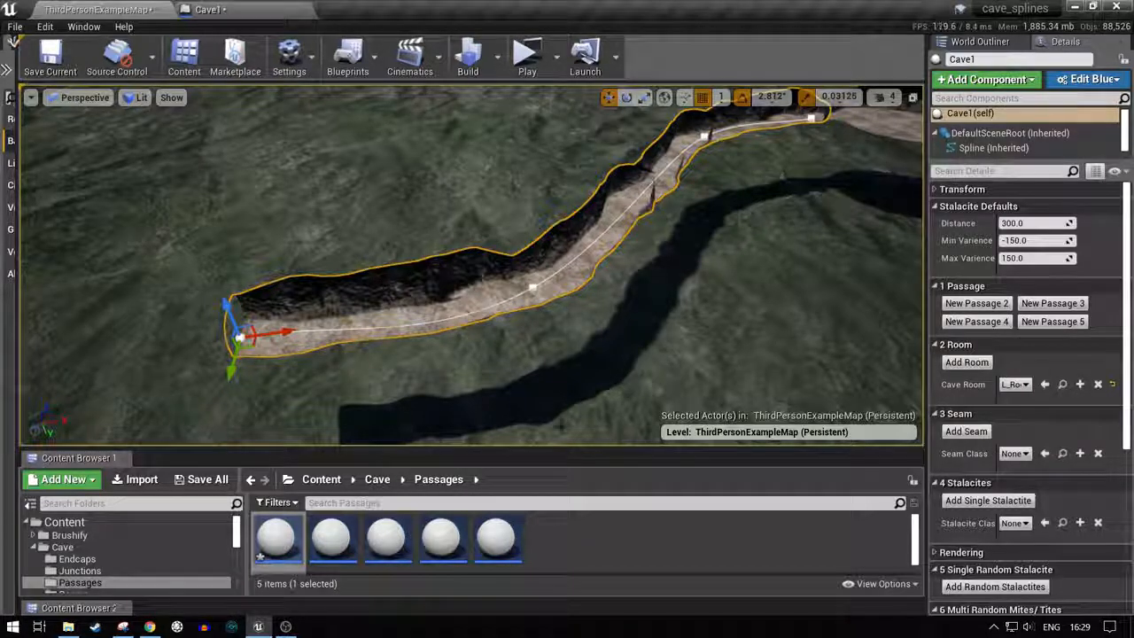
click(1026, 223)
text(1)
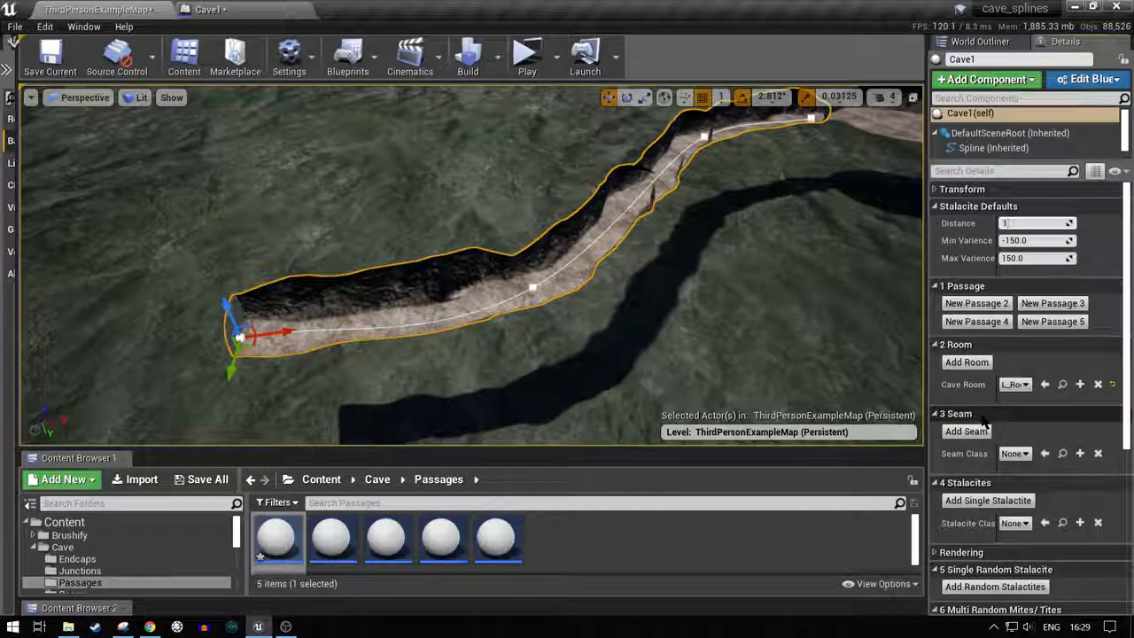
text(000.0)
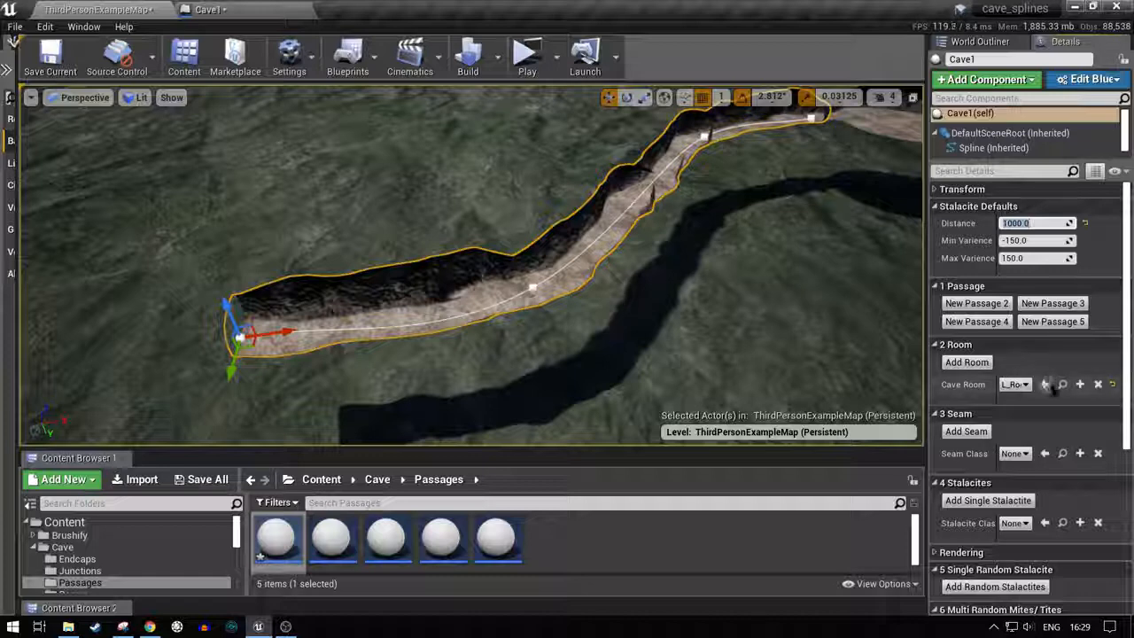
Step: Set the passage's stalactite class to stalactites1 and add a single stalactite
scroll(1072, 399, down, 5)
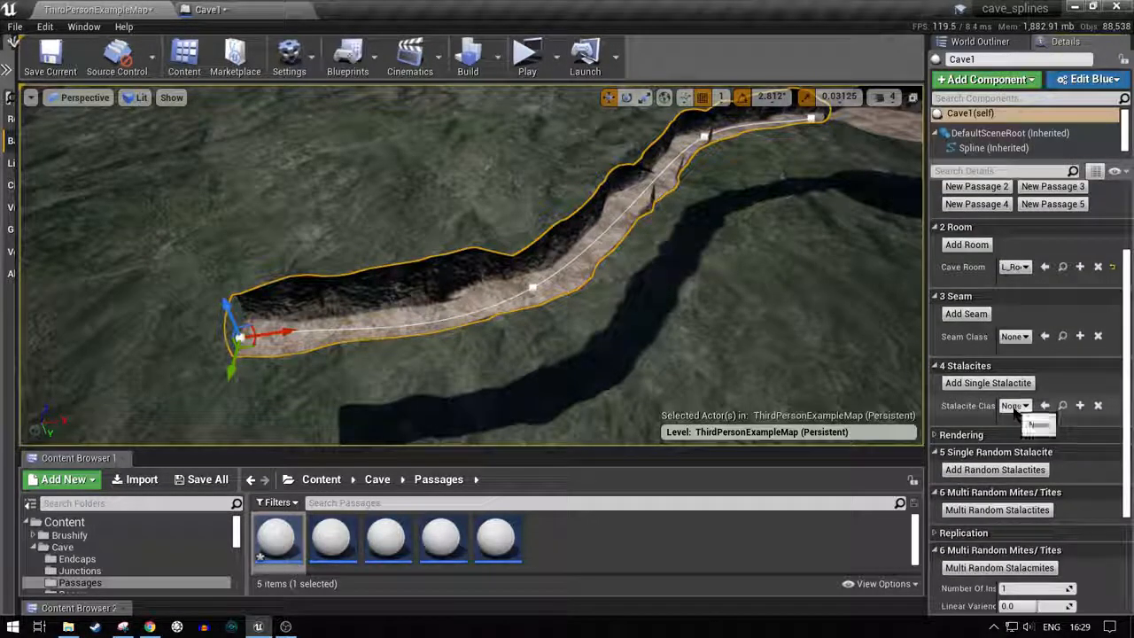
click(1015, 406)
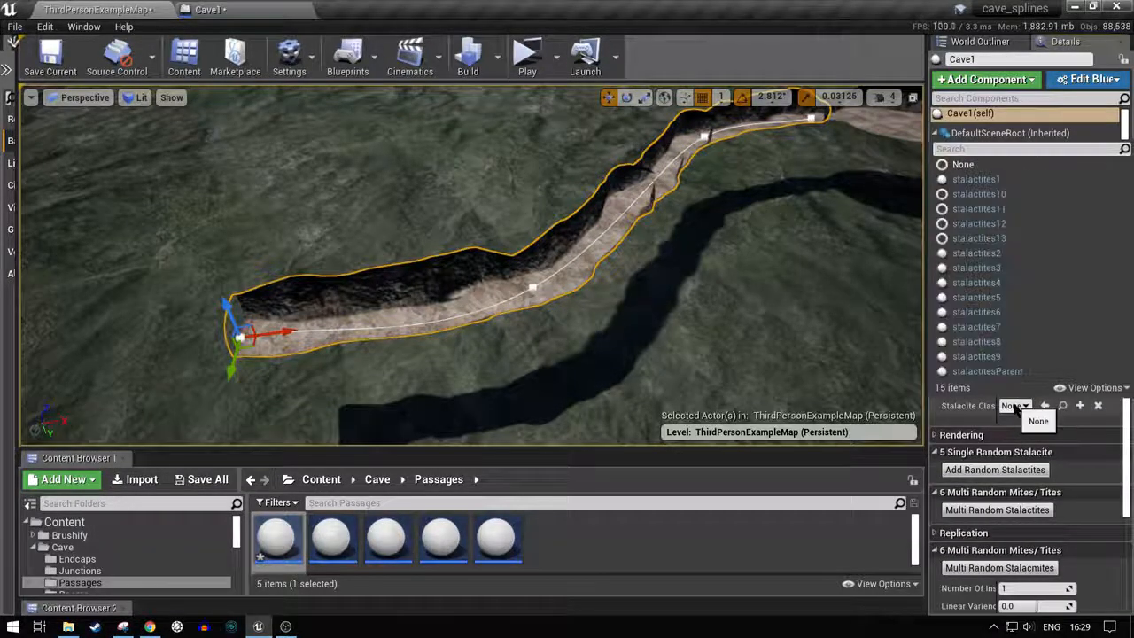
click(1001, 181)
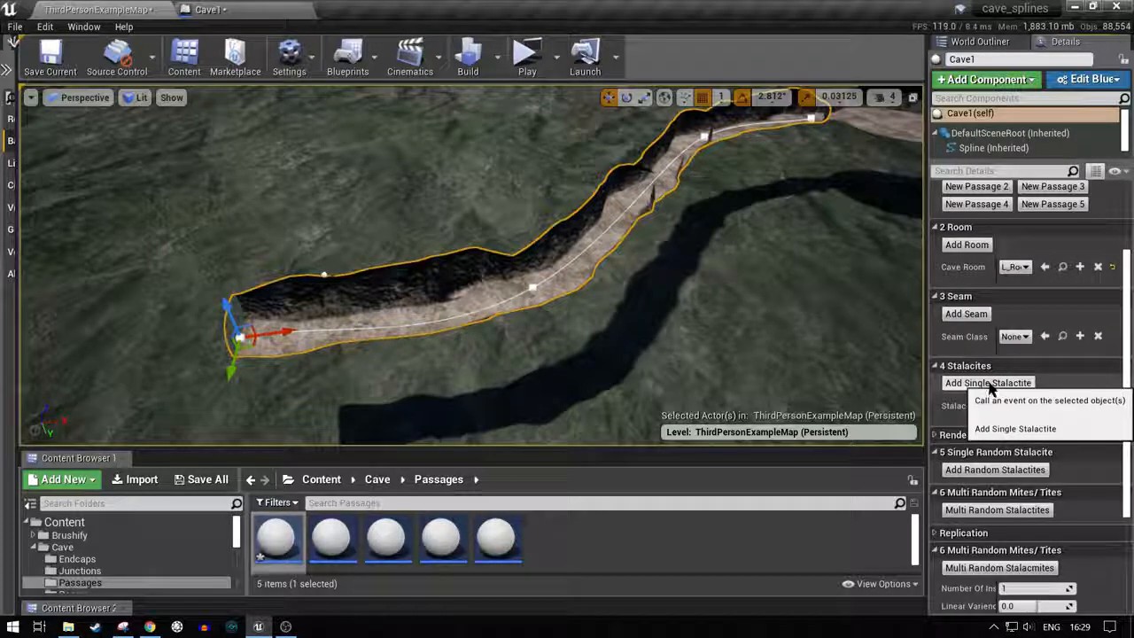
Step: Select the new stalactite above the passage and lower it to a height of about 2356 so it hangs from the ceiling
right_drag(602, 266, 614, 290)
key(w)
key(s)
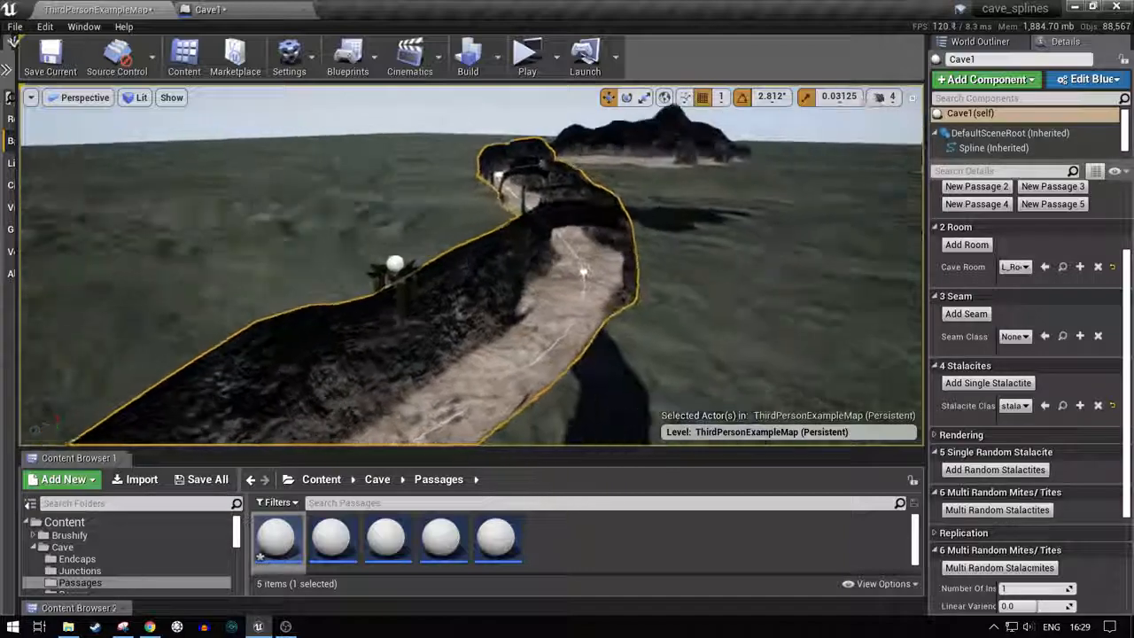
right_drag(614, 289, 497, 313)
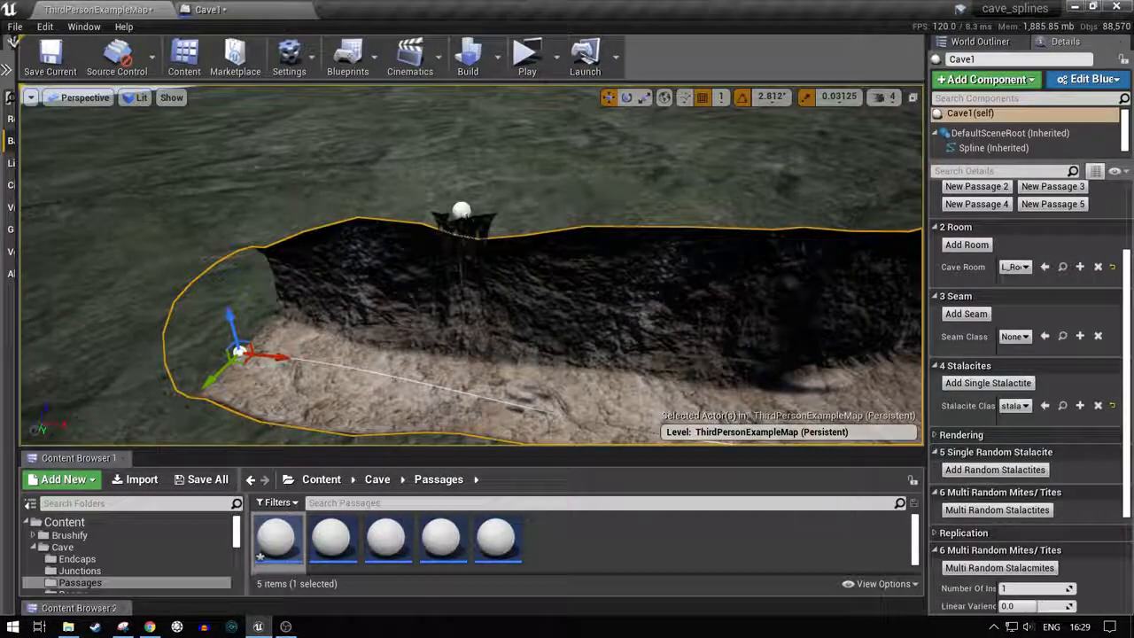
click(461, 215)
drag(461, 166, 460, 176)
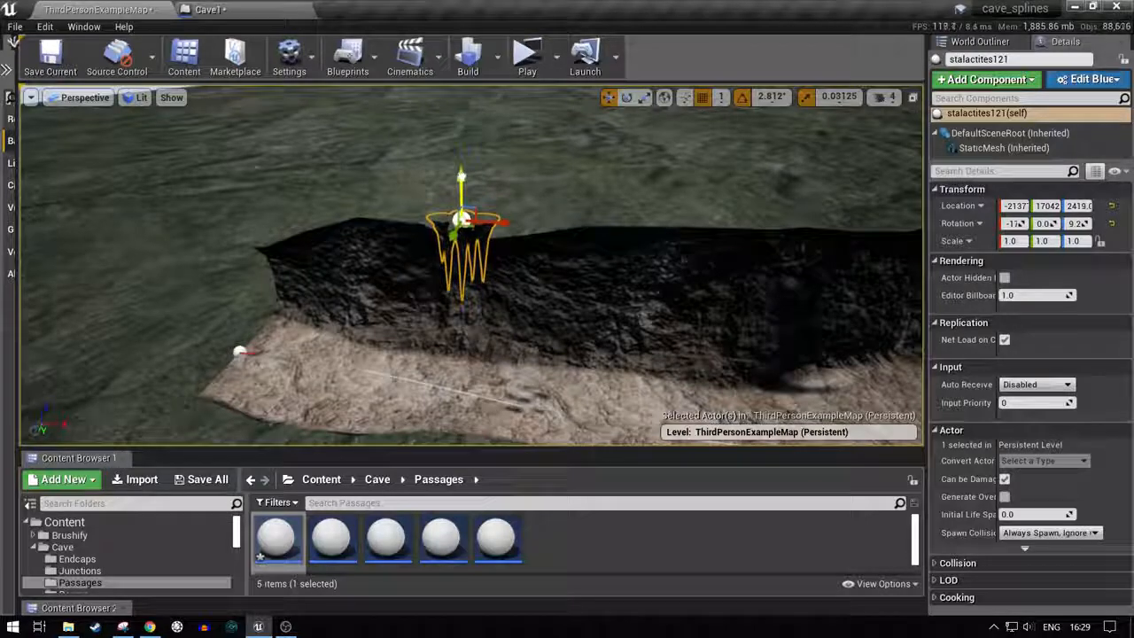
right_drag(459, 195, 567, 158)
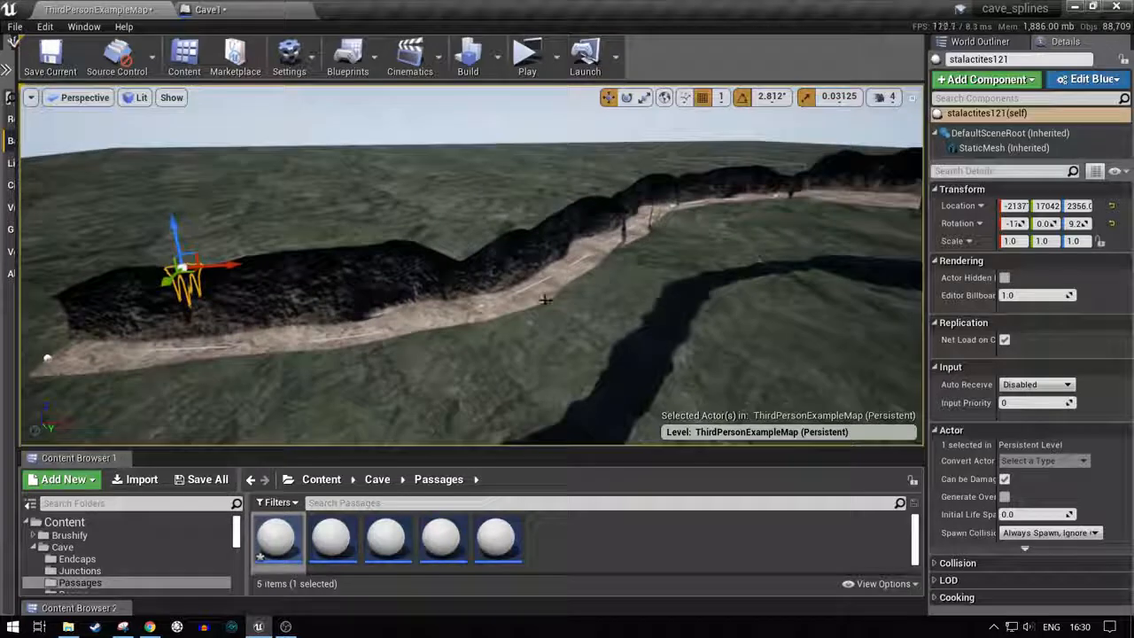
Step: Delete the single stalactite from the passage
click(640, 215)
key(ctrl+z)
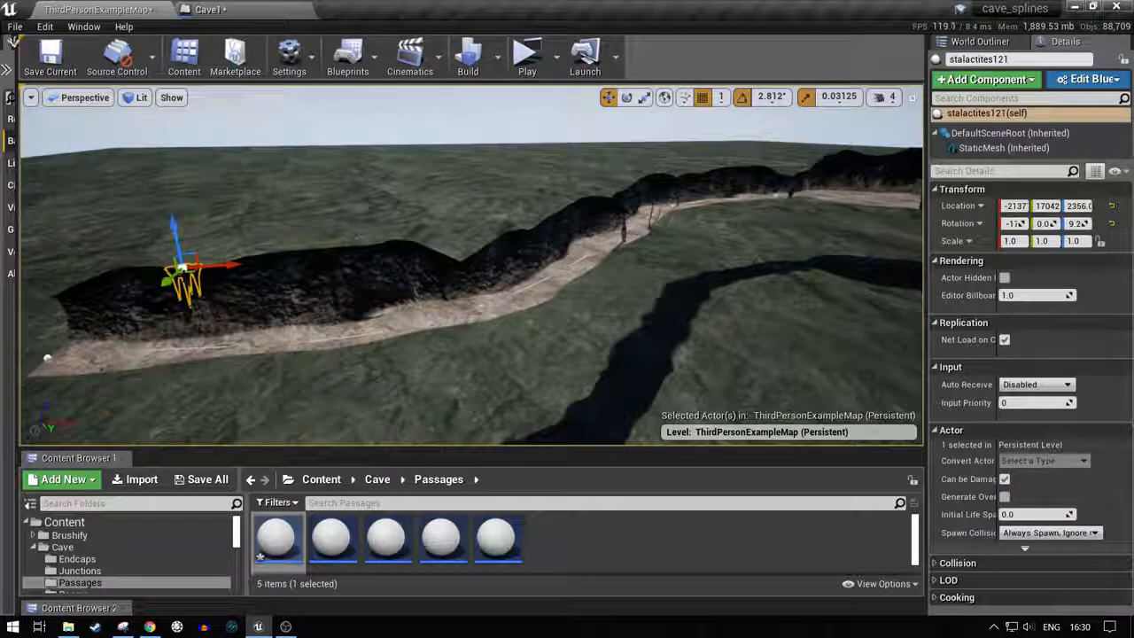
key(Delete)
Step: Select the passage, set its number of instances to 20 and generate multiple random stalactites along it
click(634, 376)
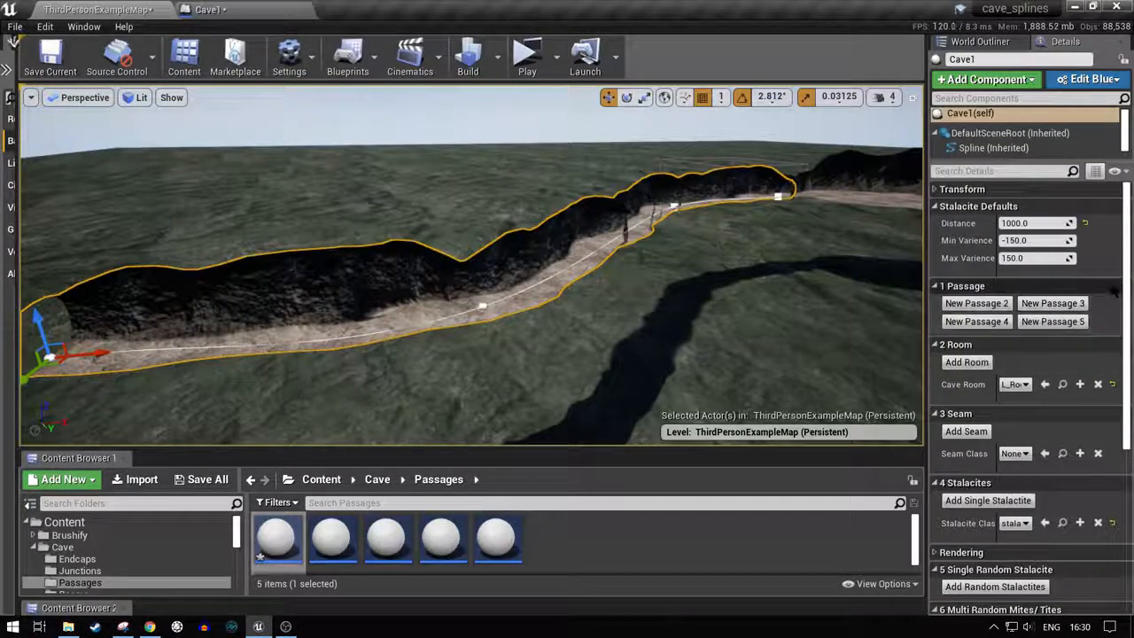
scroll(1094, 306, down, 6)
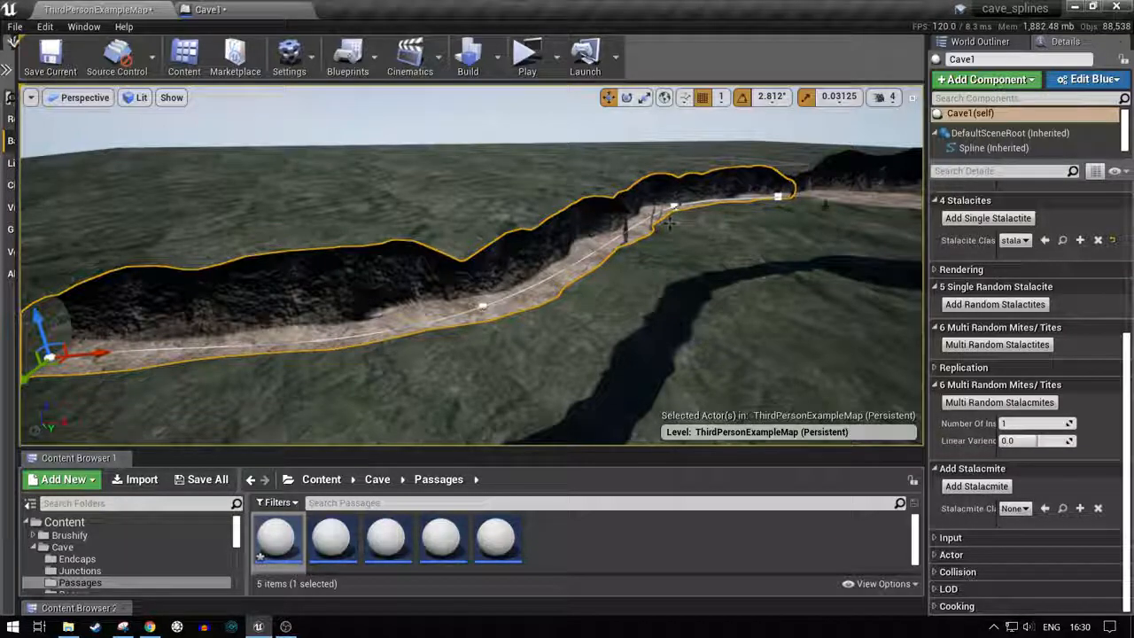
click(1022, 425)
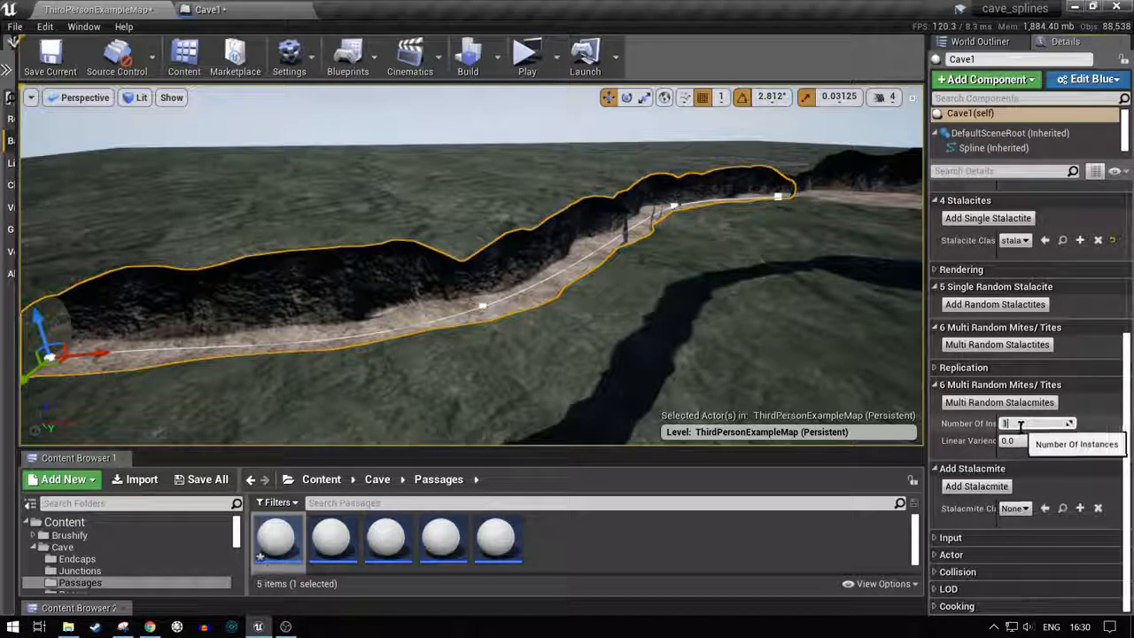
key(Return)
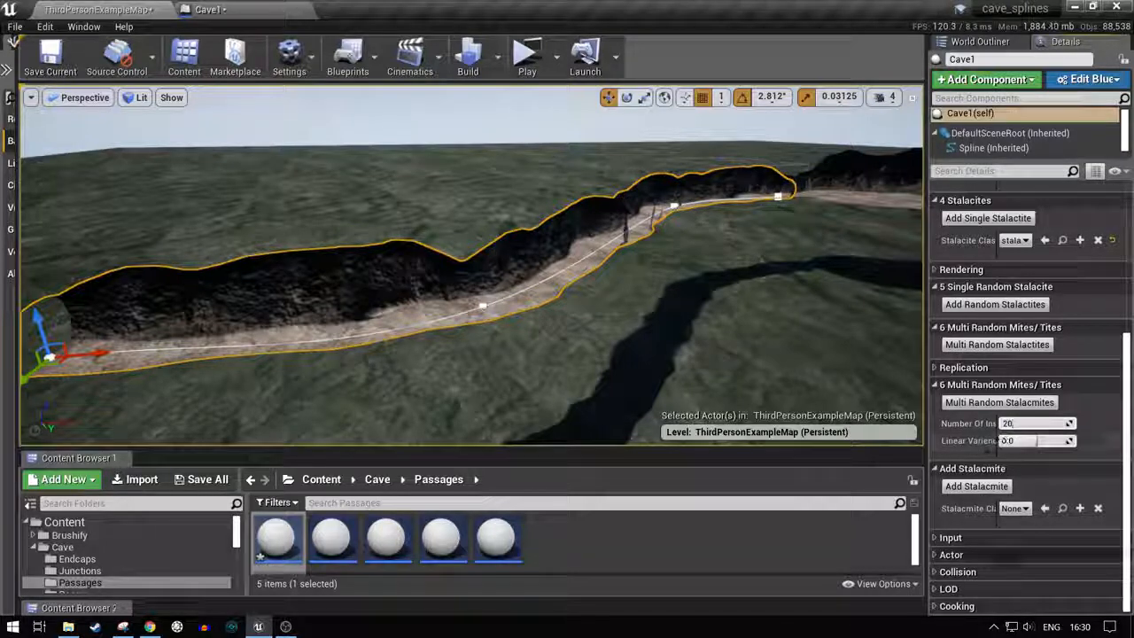
click(1004, 347)
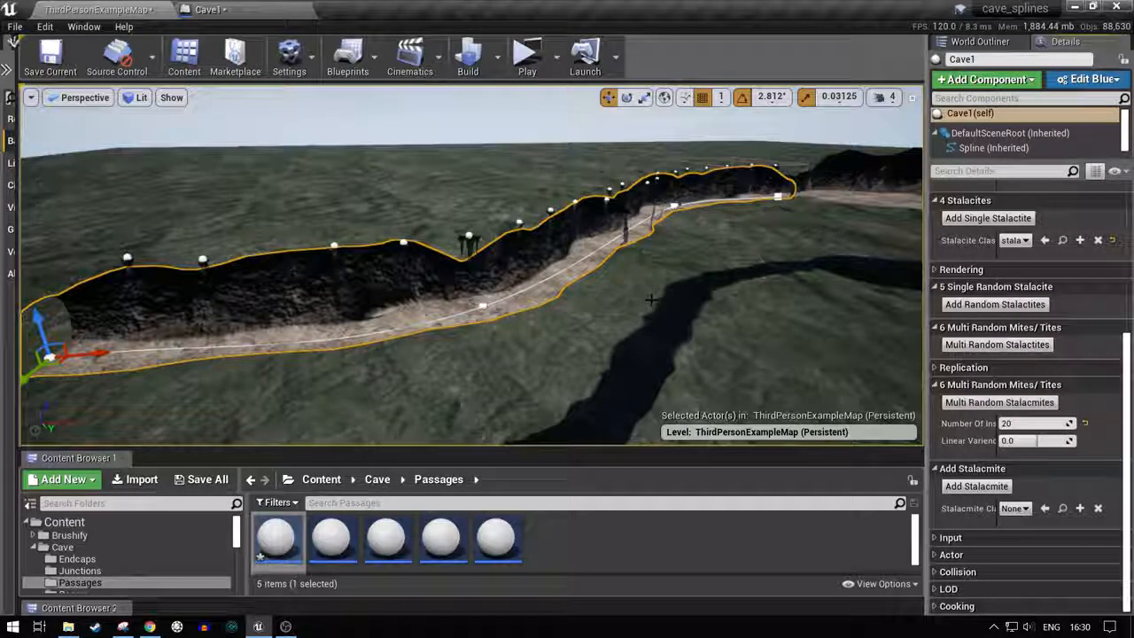
Step: Lower several of the random stalactites that stick out above the passage roof so they hang inside it
right_drag(651, 299, 682, 293)
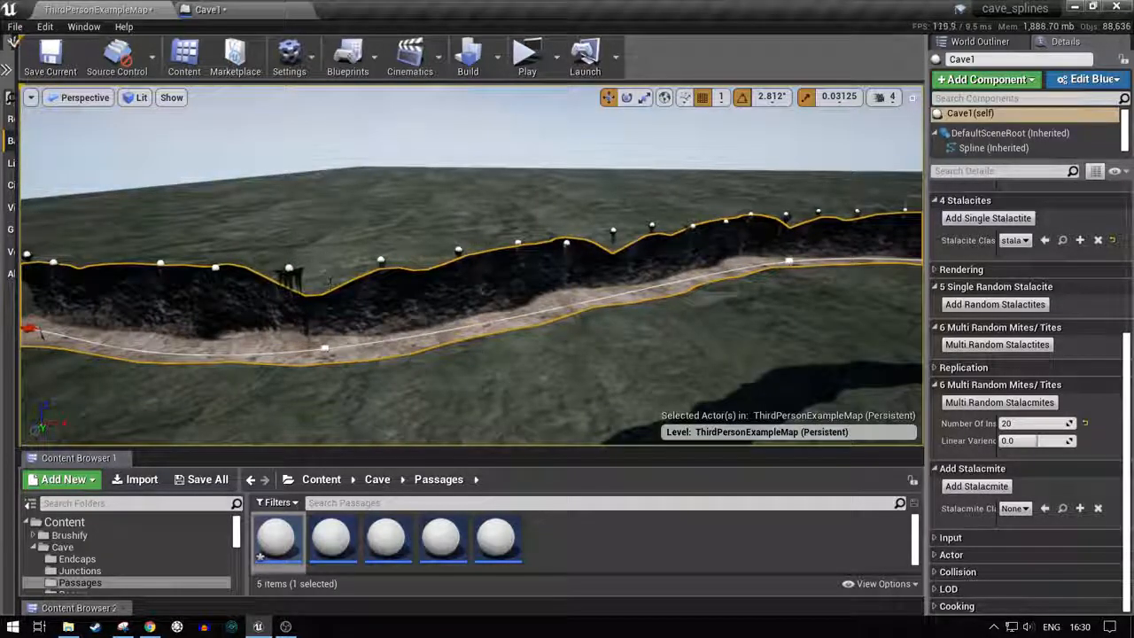
click(288, 267)
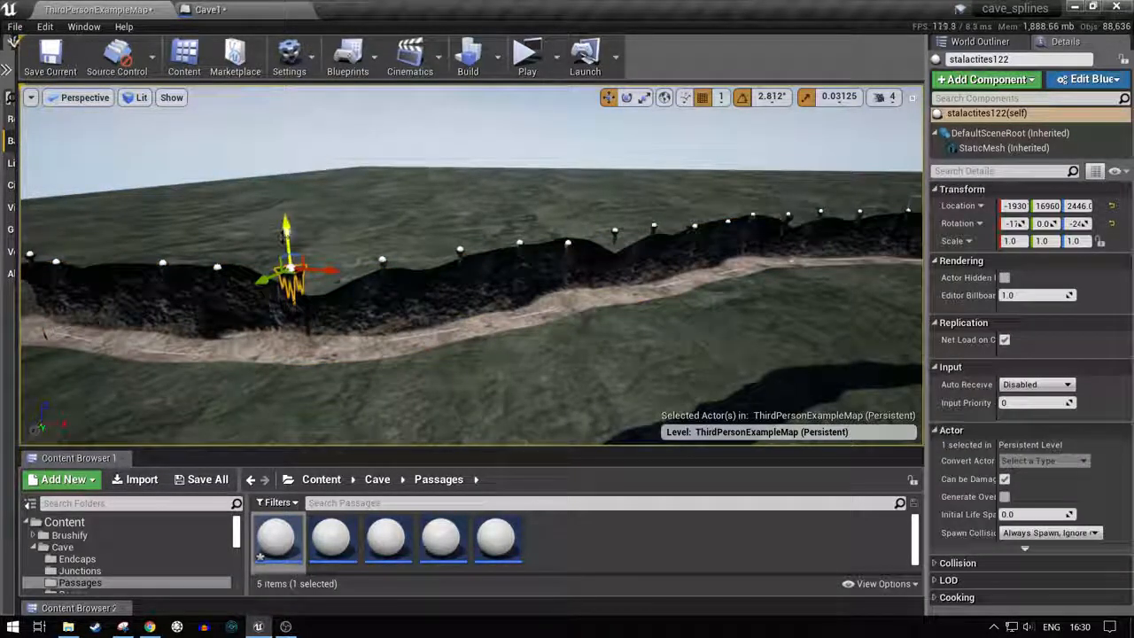
drag(286, 255, 284, 249)
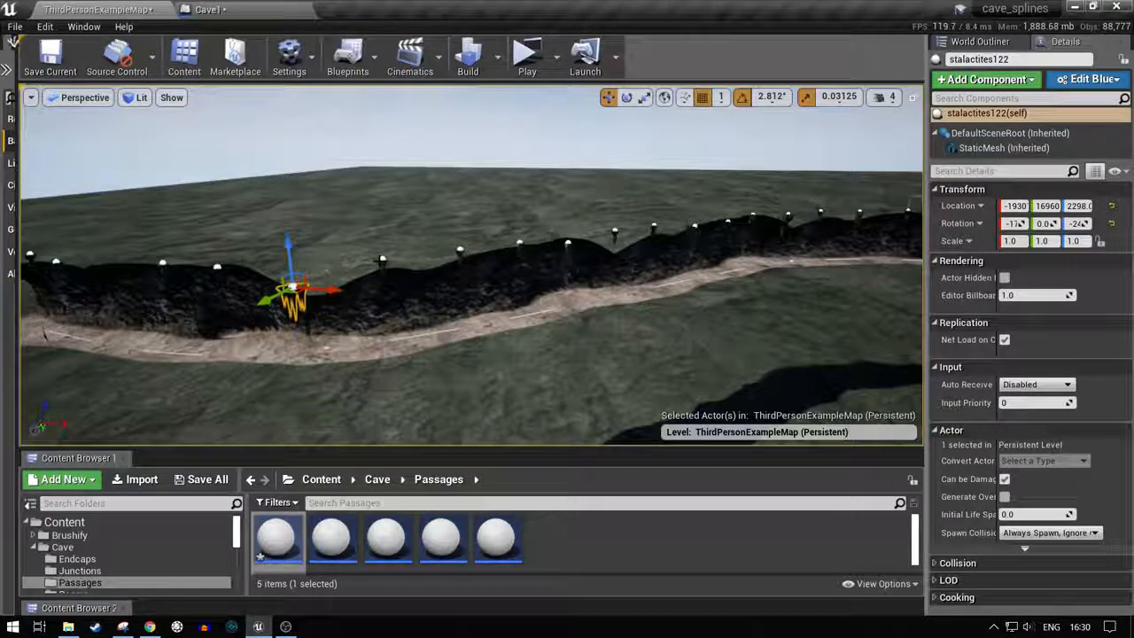
click(381, 261)
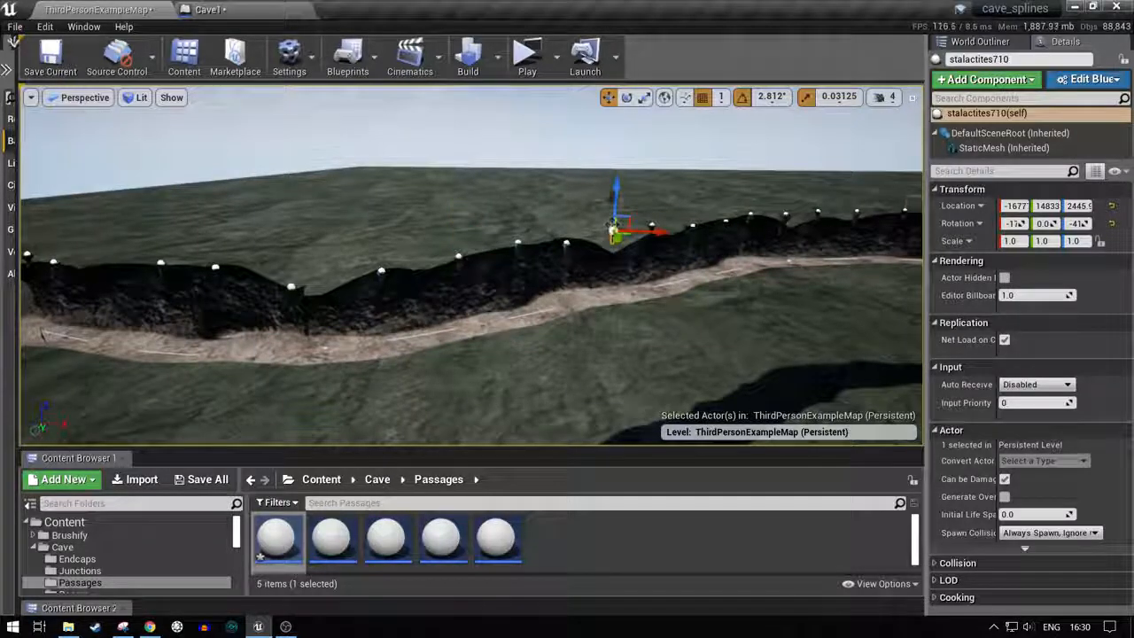
right_drag(617, 222, 262, 218)
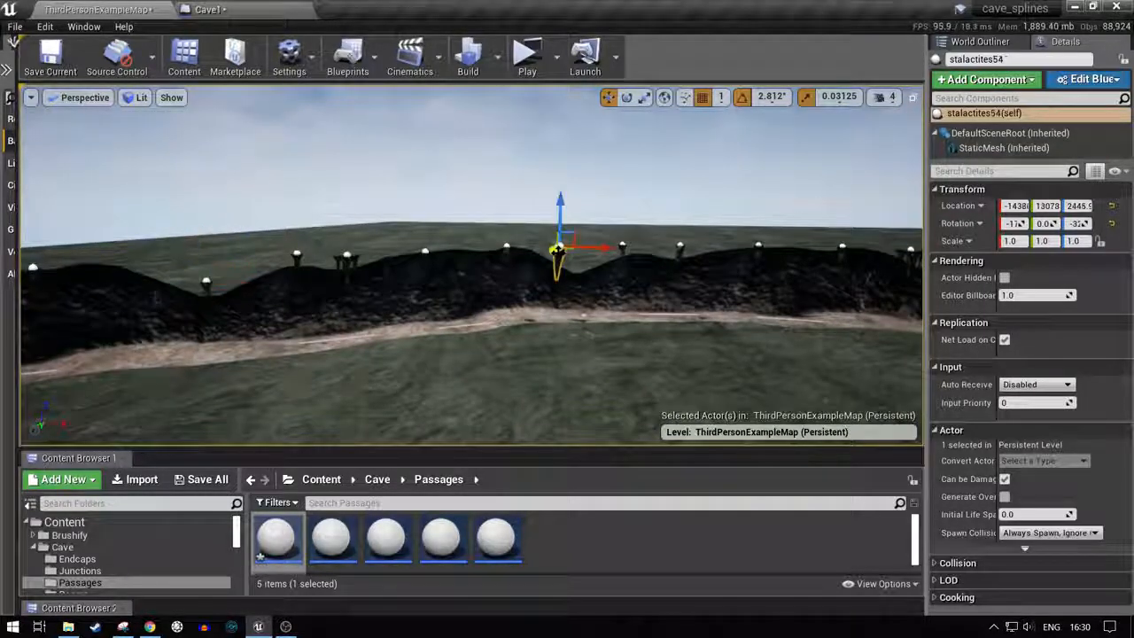
drag(560, 207, 560, 221)
Step: Inspect the stalactites from inside the passage and reselect the passage
right_drag(541, 212, 721, 183)
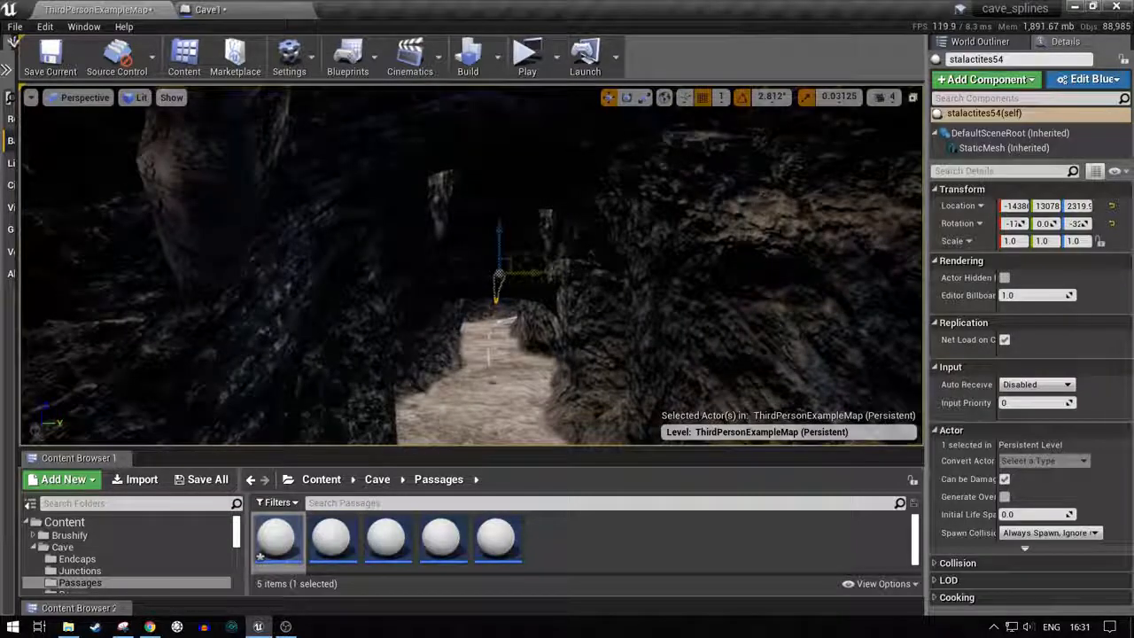
right_drag(722, 183, 731, 148)
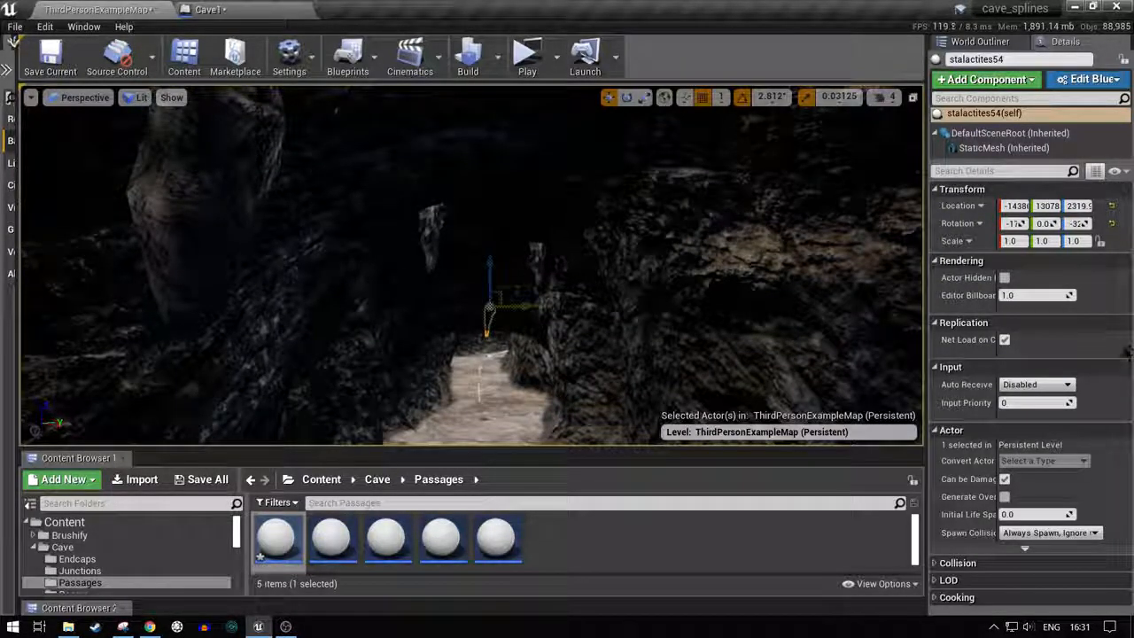
click(851, 306)
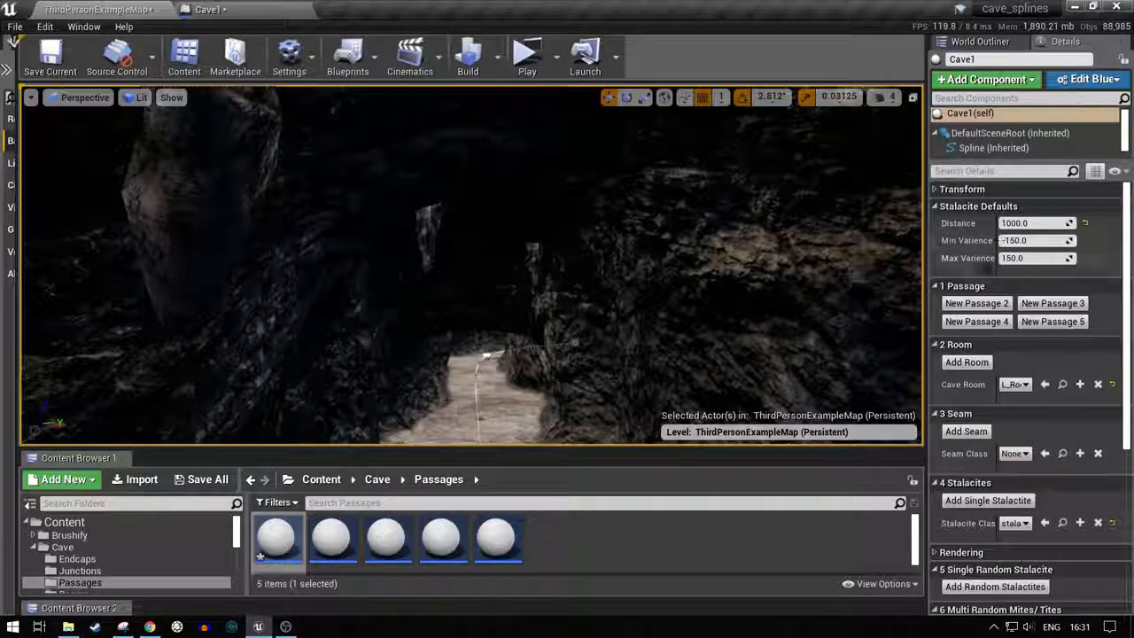
right_drag(471, 266, 341, 306)
mouse_move(621, 283)
right_down()
mouse_move(624, 310)
mouse_move(602, 311)
mouse_move(651, 305)
mouse_move(616, 283)
right_up()
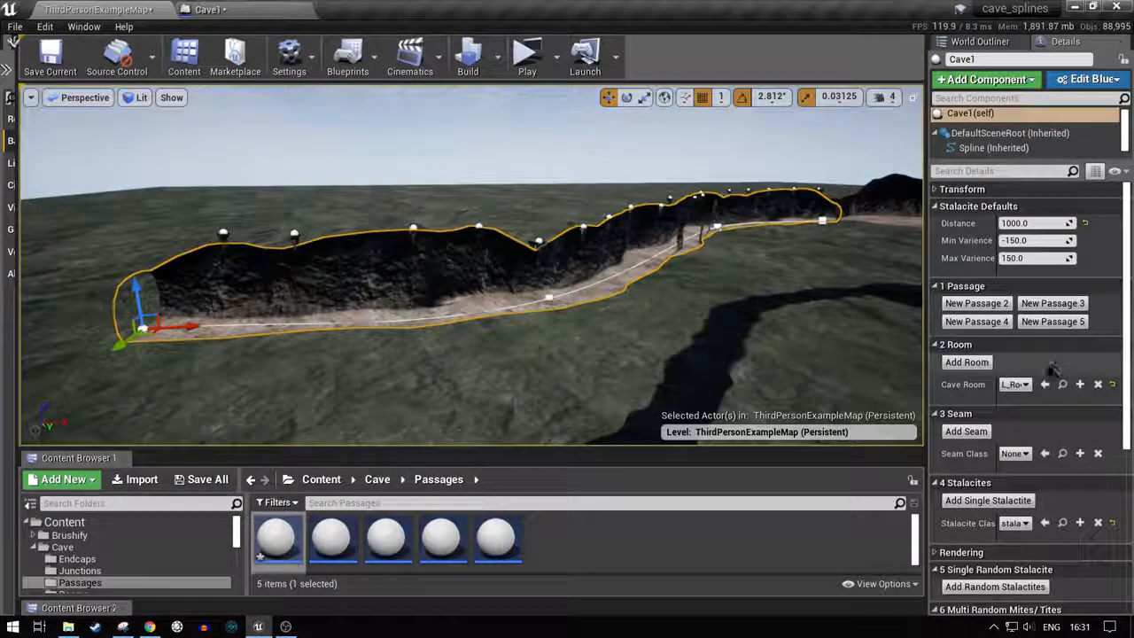
Step: Set the passage's linear variance to about 22.86 and generate multiple random stalagmites along it
scroll(1069, 395, down, 5)
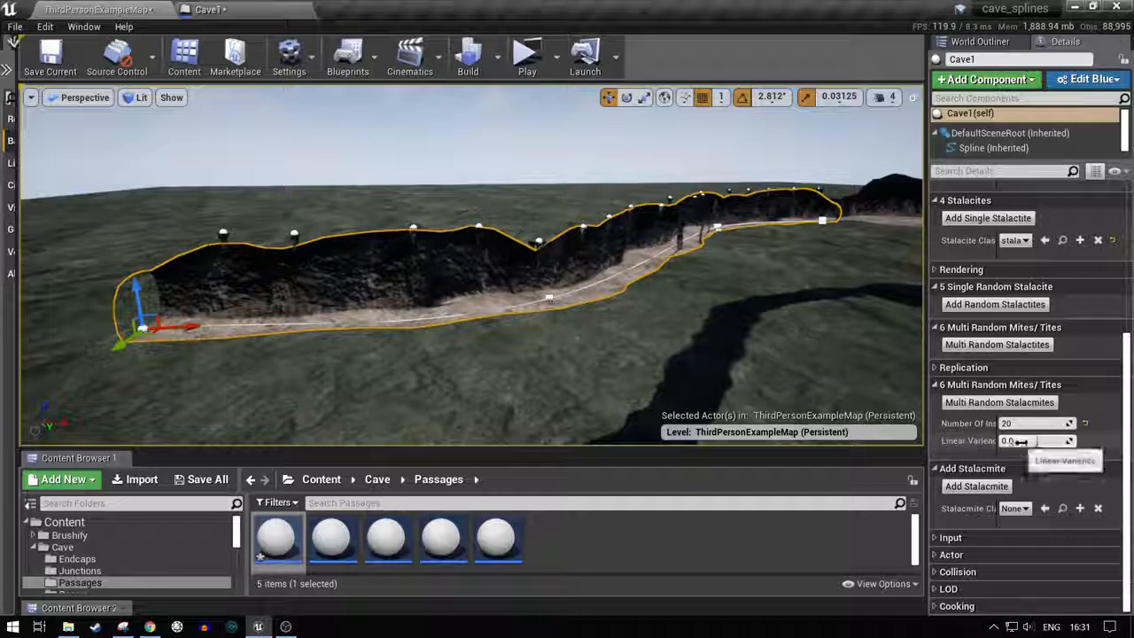
mouse_move(1038, 441)
mouse_down()
mouse_move(1024, 442)
mouse_move(1051, 440)
mouse_up()
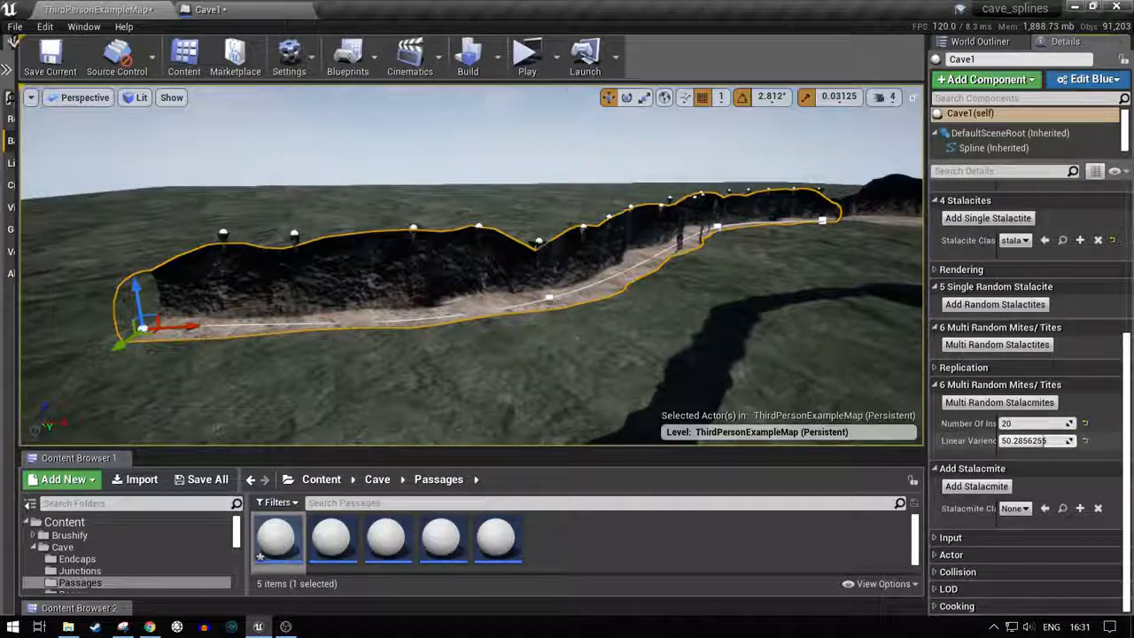
drag(1040, 440, 1041, 440)
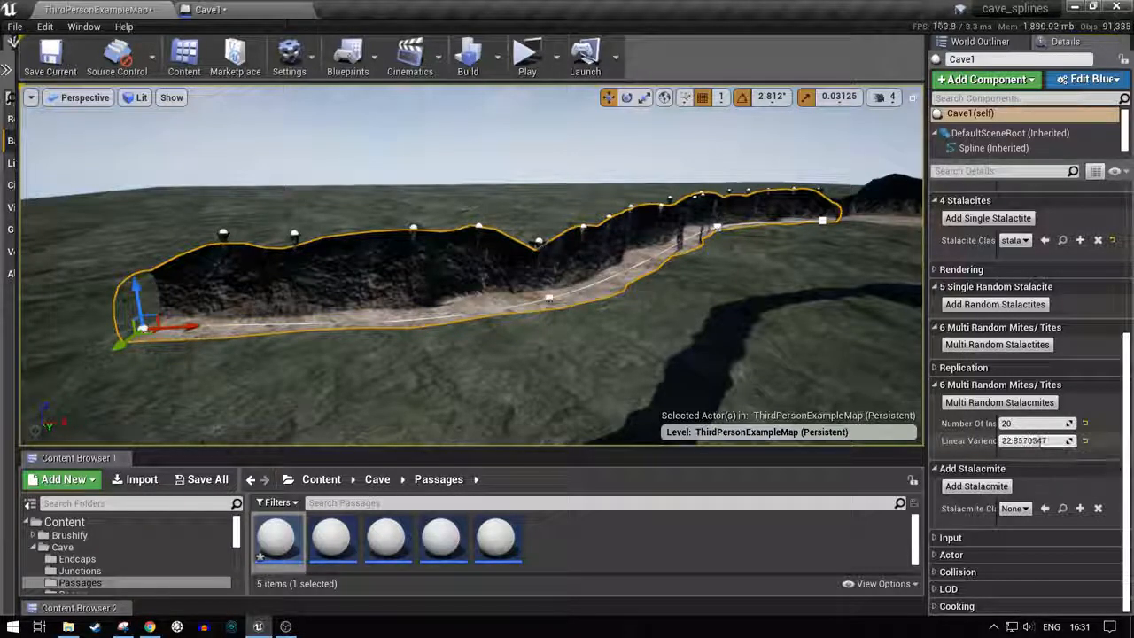
click(999, 402)
Step: Stretch a stalagmite near the start of the passage to about 2.53 vertical scale and widen it horizontally in both directions
right_drag(472, 266, 412, 273)
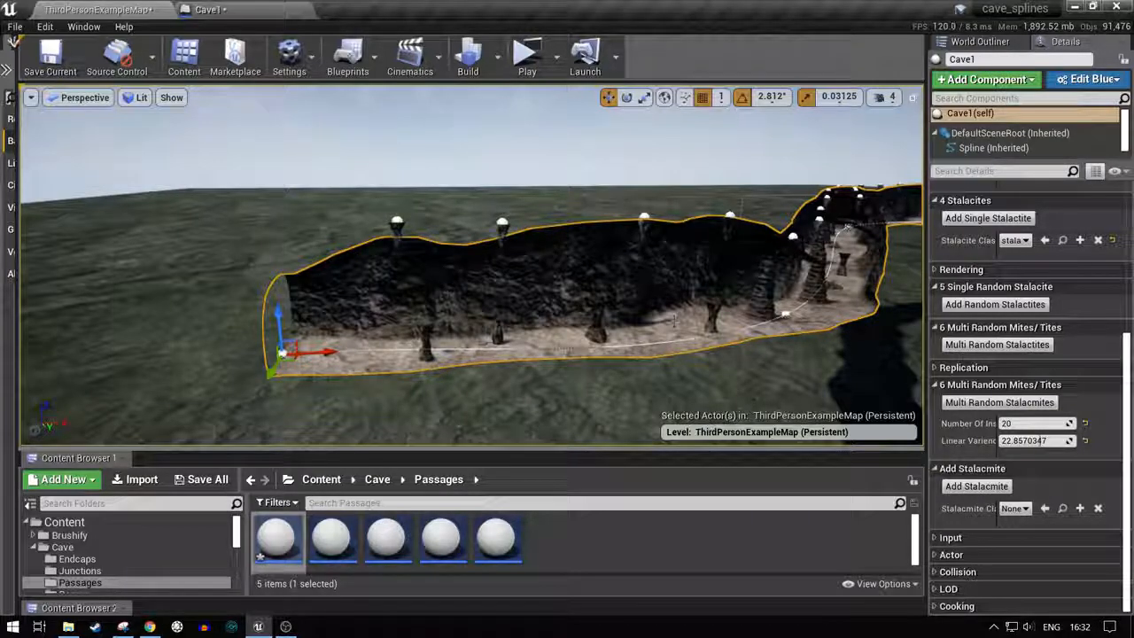
key(d)
right_drag(471, 265, 608, 356)
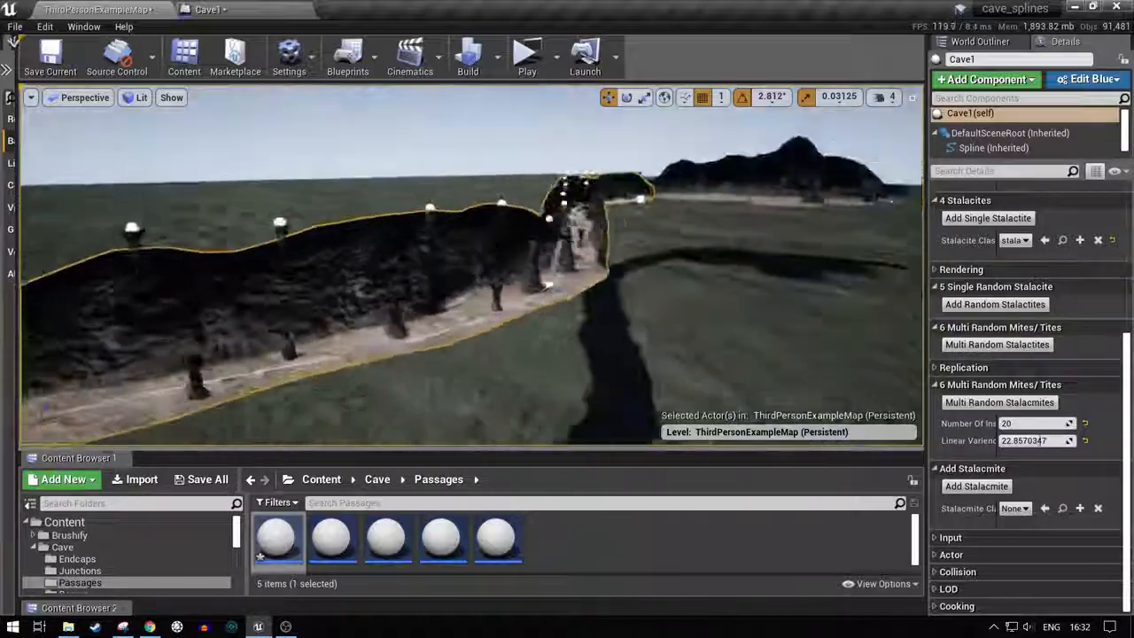
key(a)
key(w)
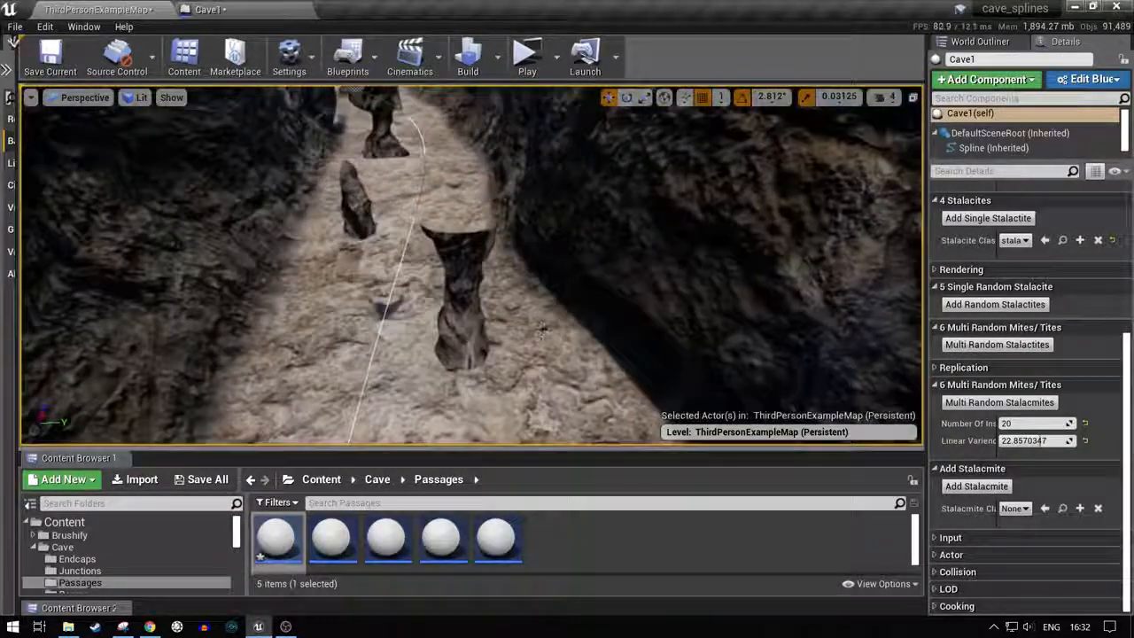
click(466, 297)
right_drag(545, 306, 525, 276)
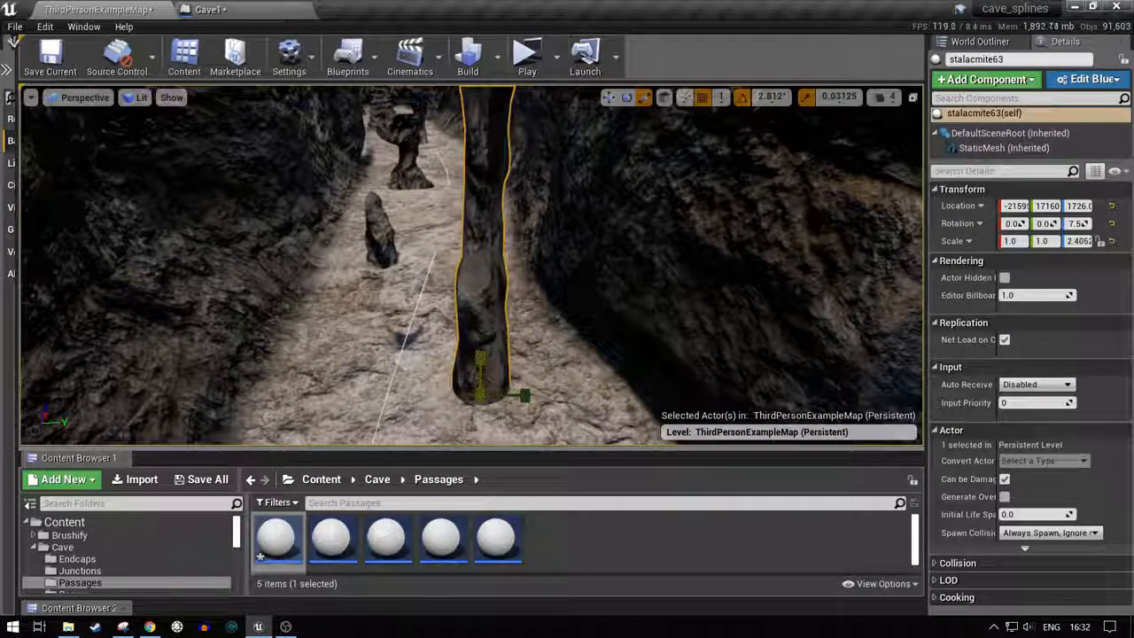
mouse_move(480, 365)
right_down()
mouse_move(477, 273)
mouse_move(474, 346)
right_up()
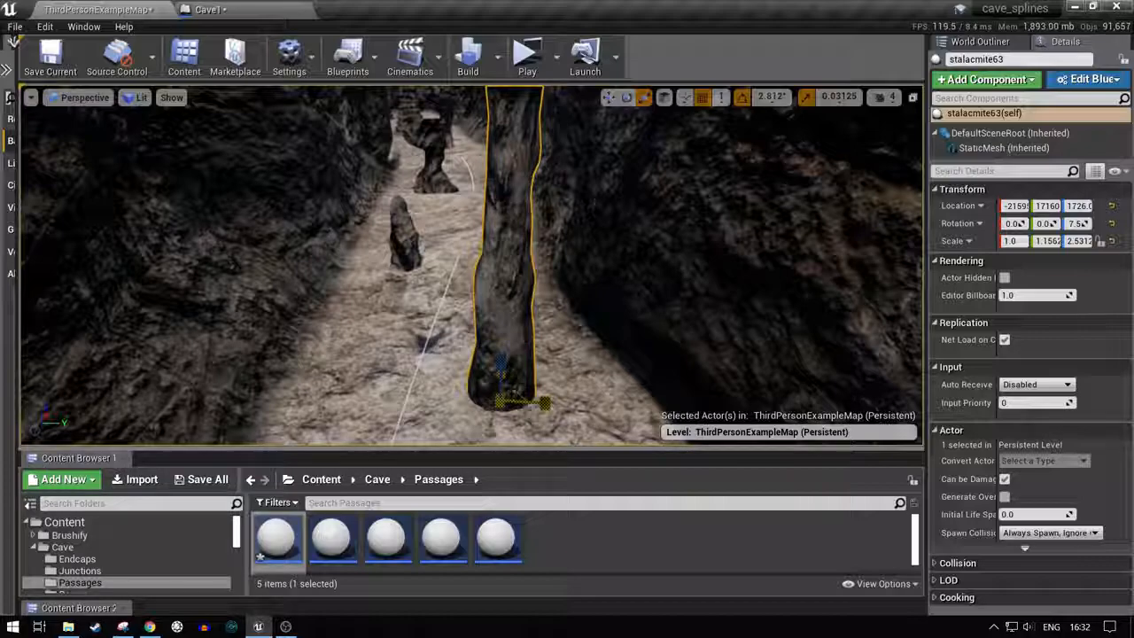
right_drag(529, 405, 399, 412)
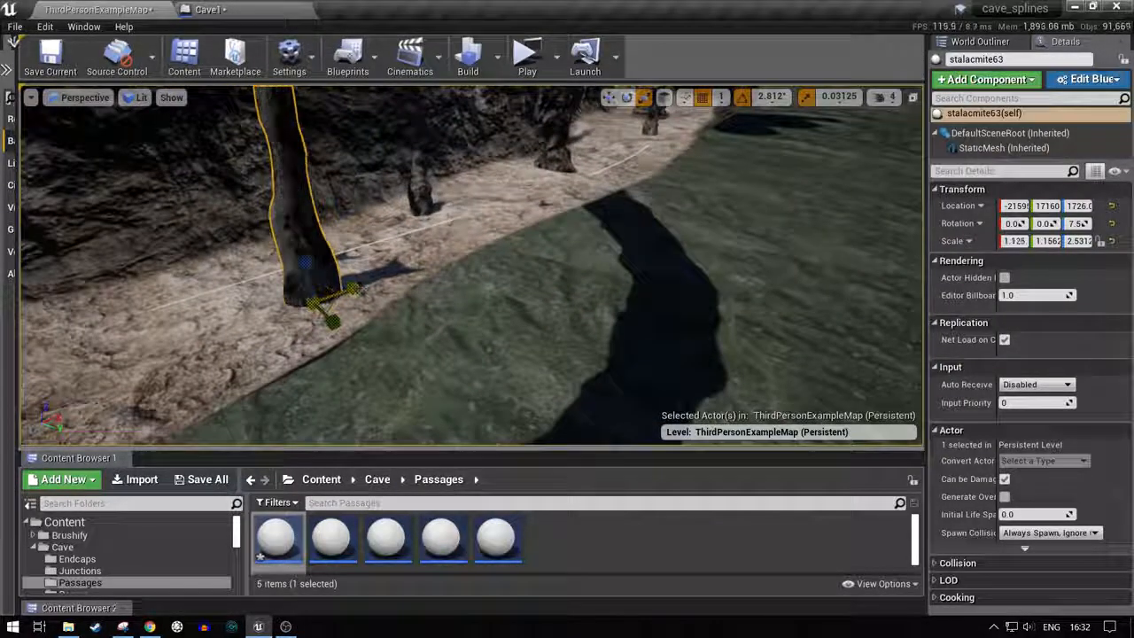
drag(342, 307, 335, 307)
right_drag(335, 308, 227, 288)
Step: Delete the two flared stalagmites standing in the middle of the passage floor
click(551, 341)
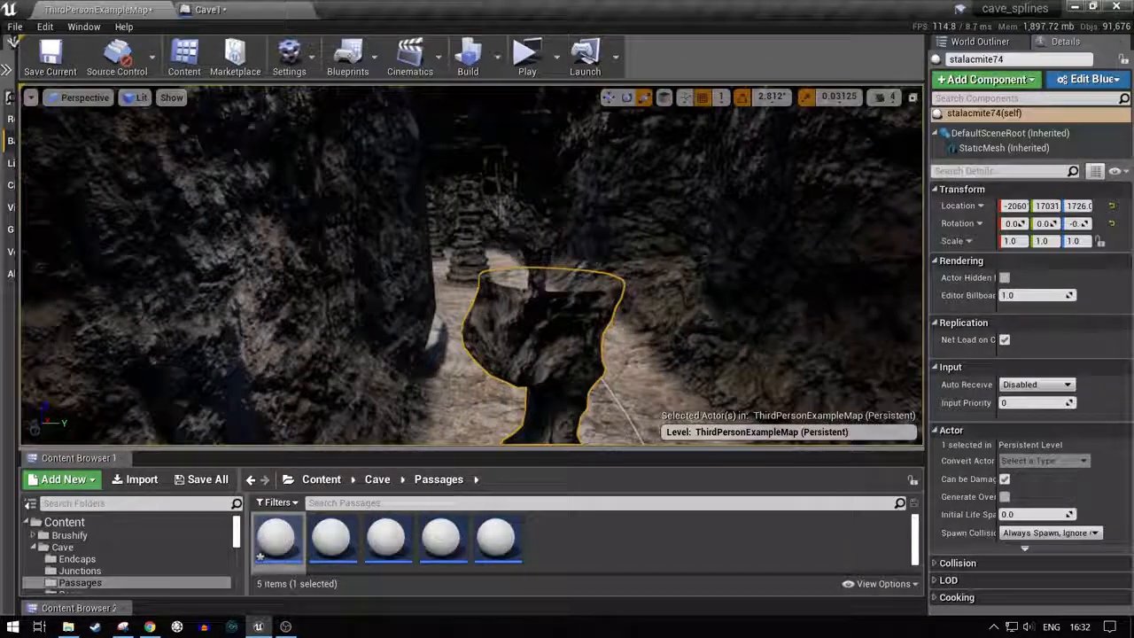
key(Delete)
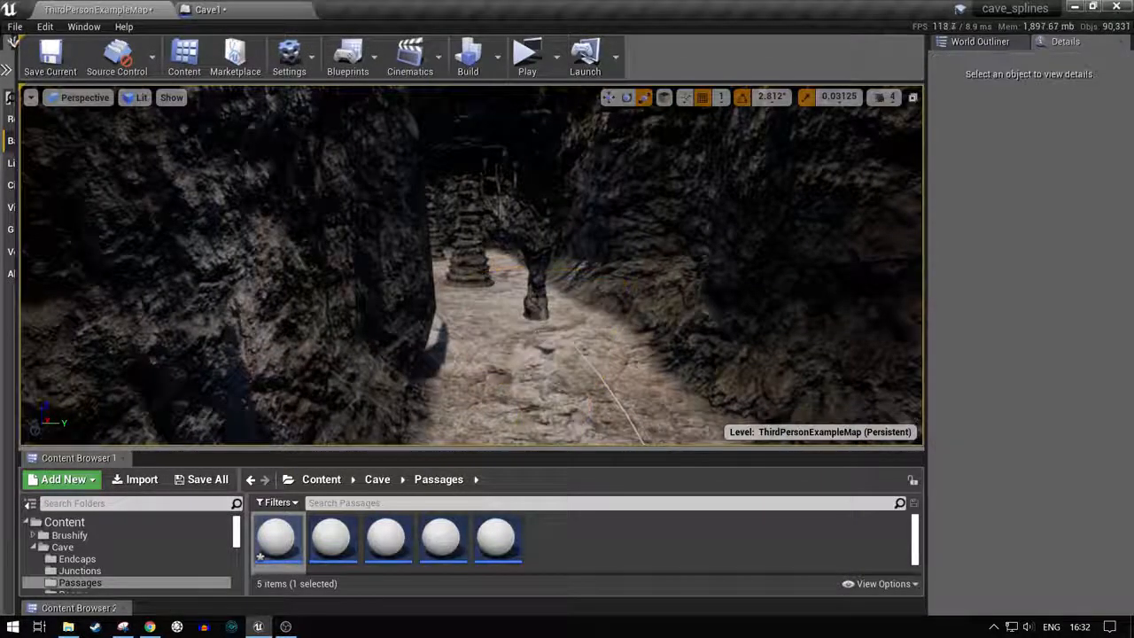
click(539, 292)
key(Delete)
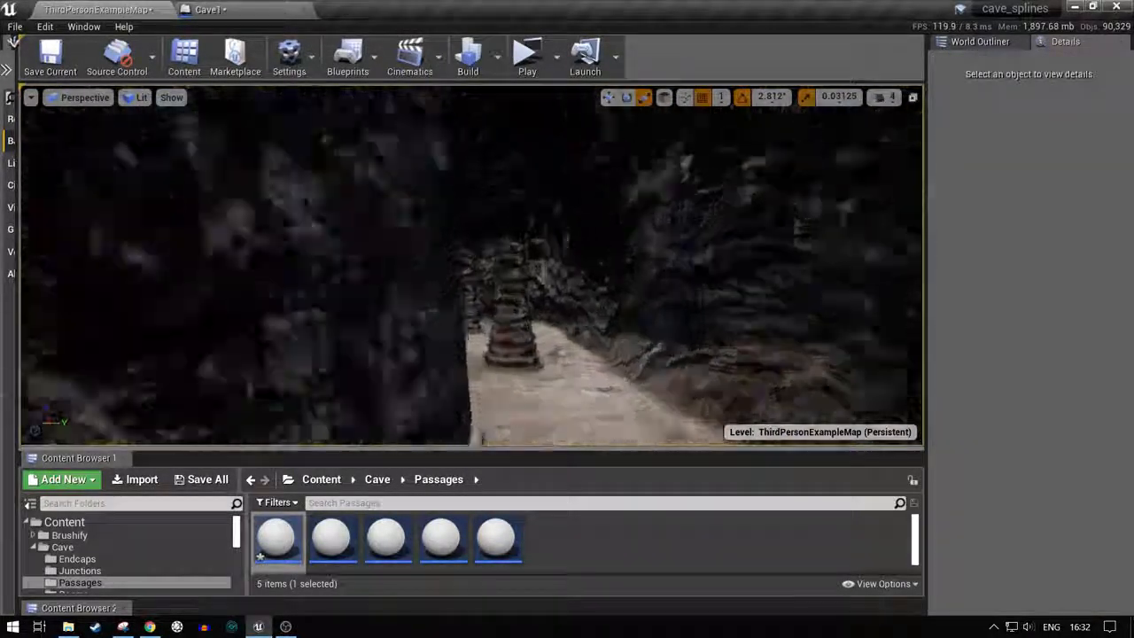
Step: Reselect the whole passage and review its passage, room, seam, stalactite and stalagmite generation options
mouse_move(539, 293)
right_down()
mouse_move(567, 285)
mouse_move(580, 306)
mouse_move(620, 310)
mouse_move(567, 292)
mouse_move(523, 297)
mouse_move(532, 288)
right_up()
click(546, 279)
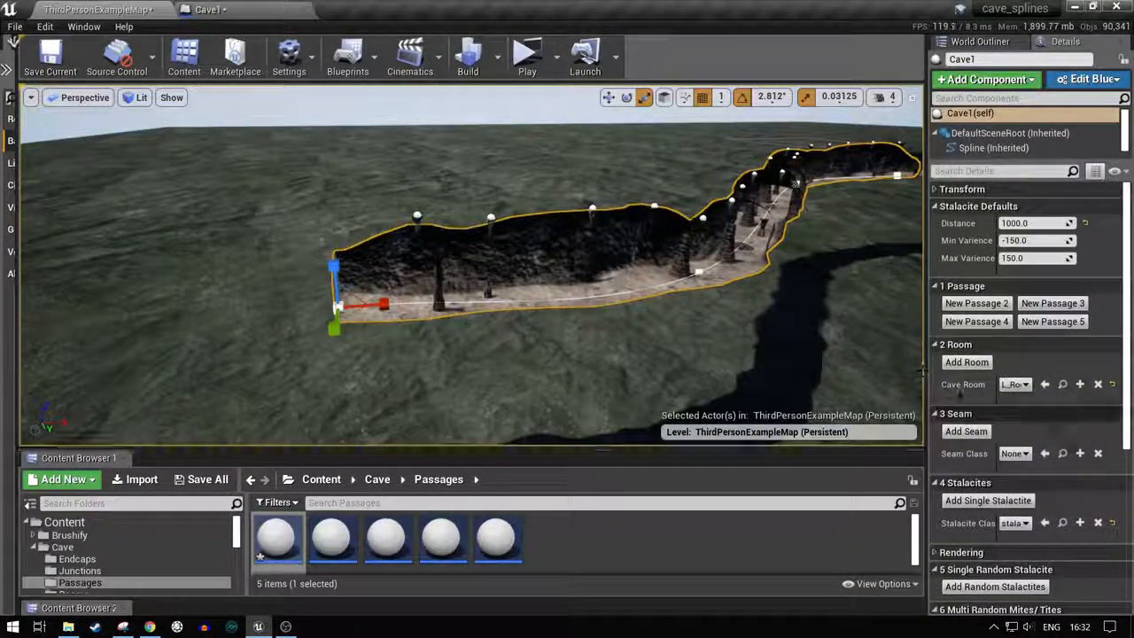
scroll(1086, 398, down, 3)
scroll(1086, 399, down, 2)
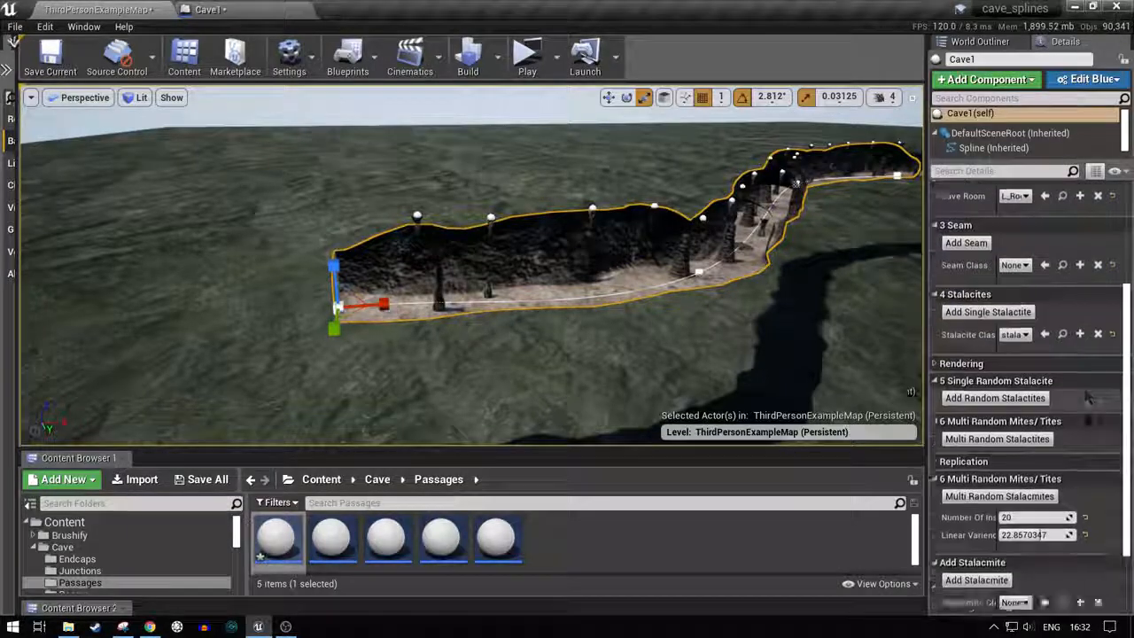
scroll(1086, 416, up, 4)
scroll(1088, 421, up, 2)
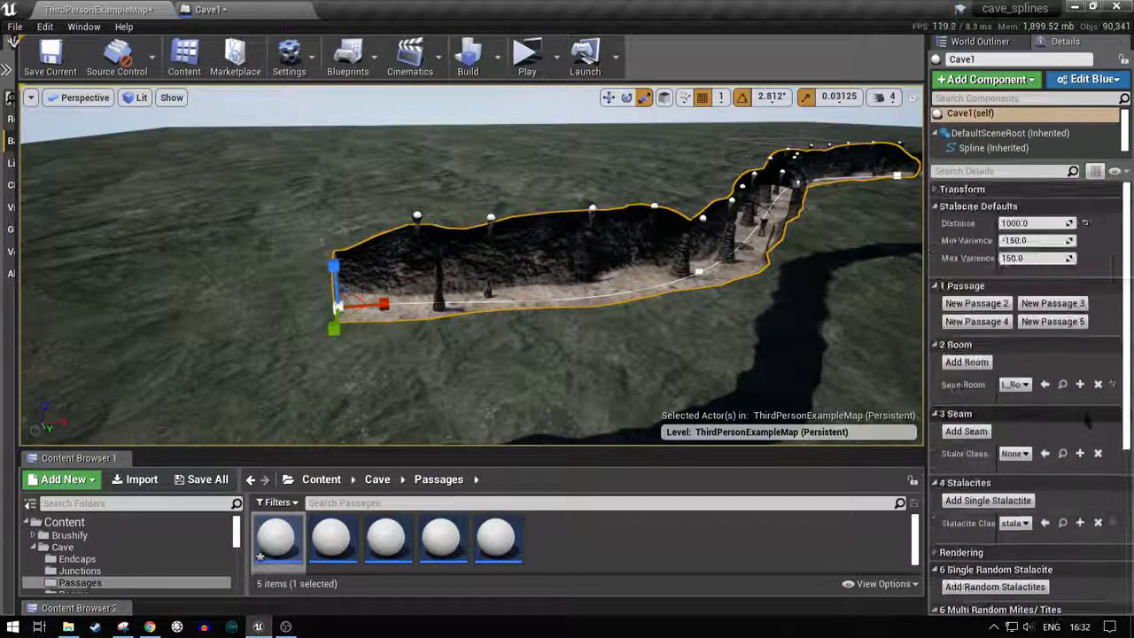
Step: Examine the connected room's settings, reselect the passage and view the overall cave layout from above
right_drag(674, 292, 753, 256)
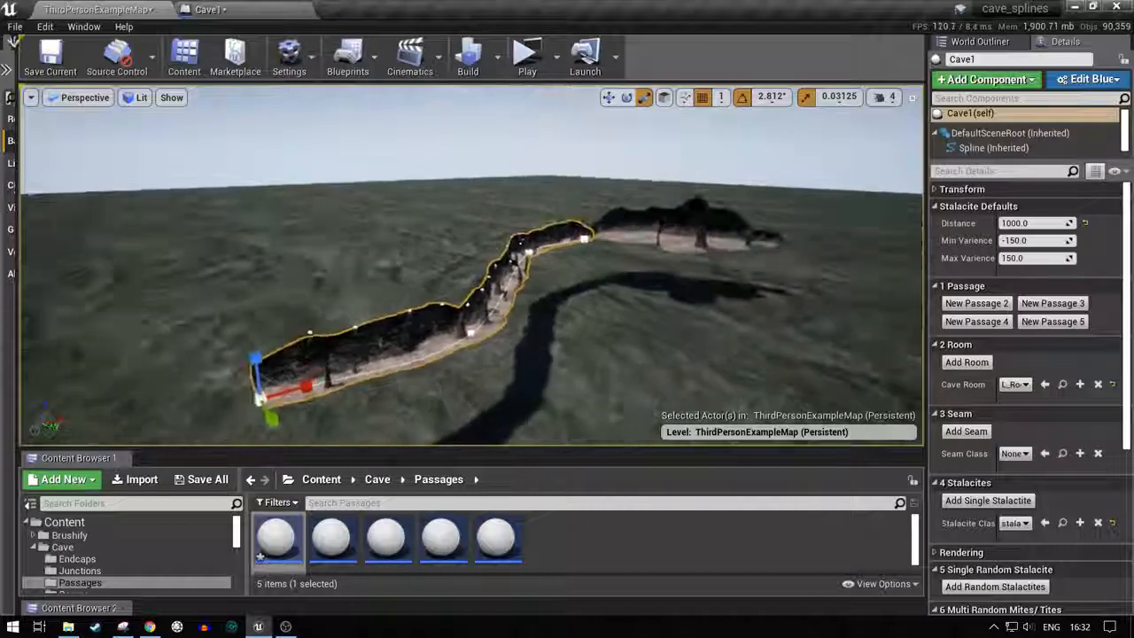
click(626, 226)
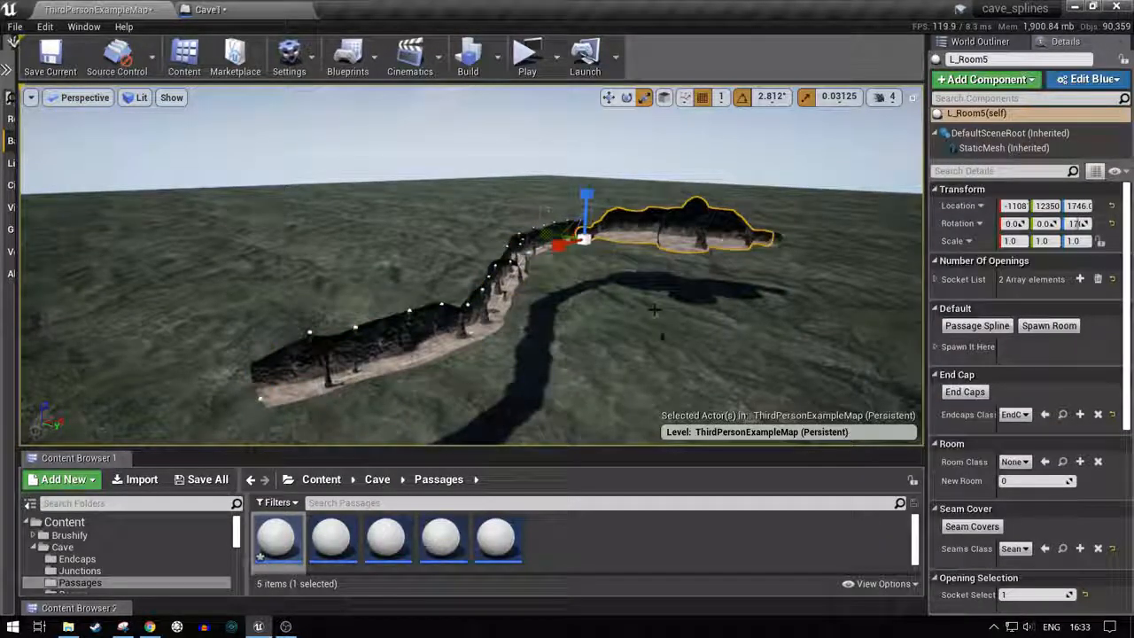
right_drag(665, 328, 639, 319)
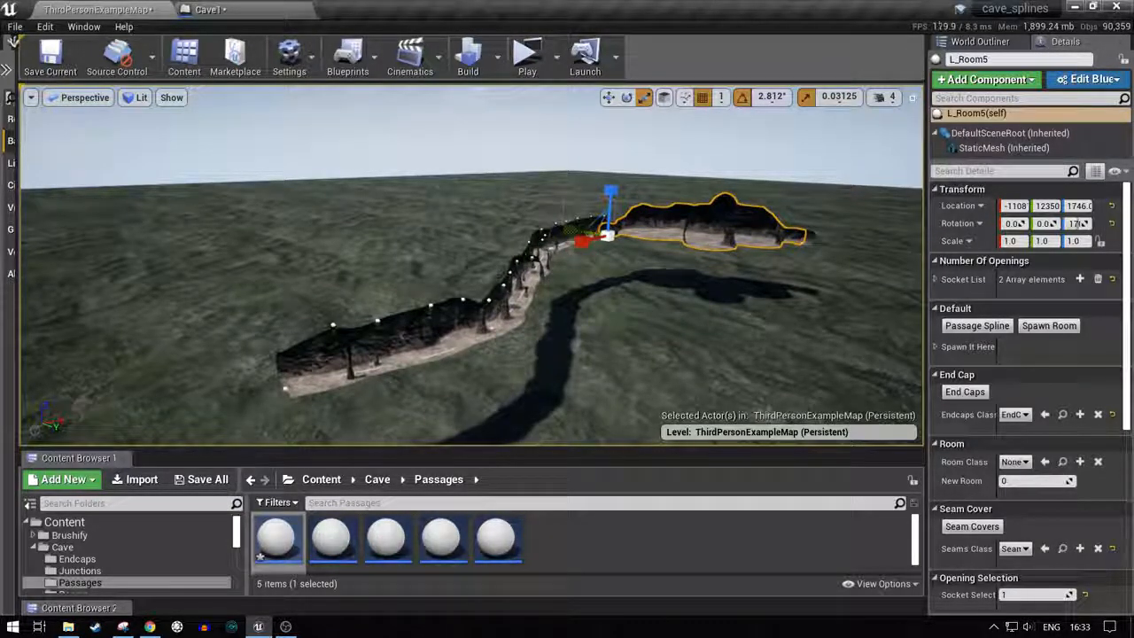
right_drag(639, 319, 578, 296)
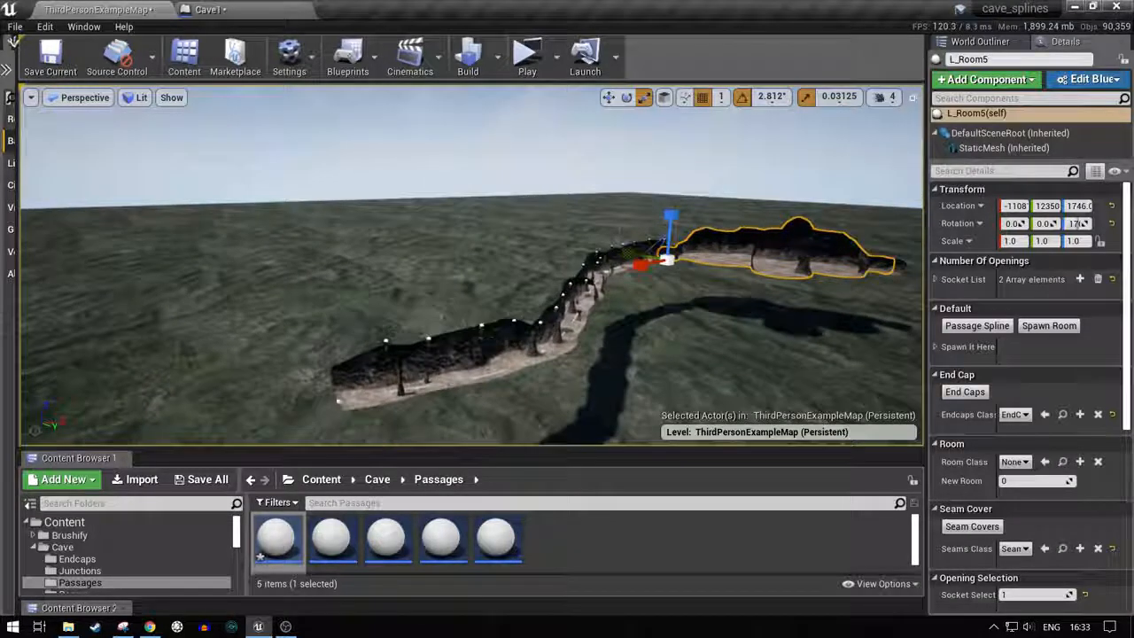
click(400, 381)
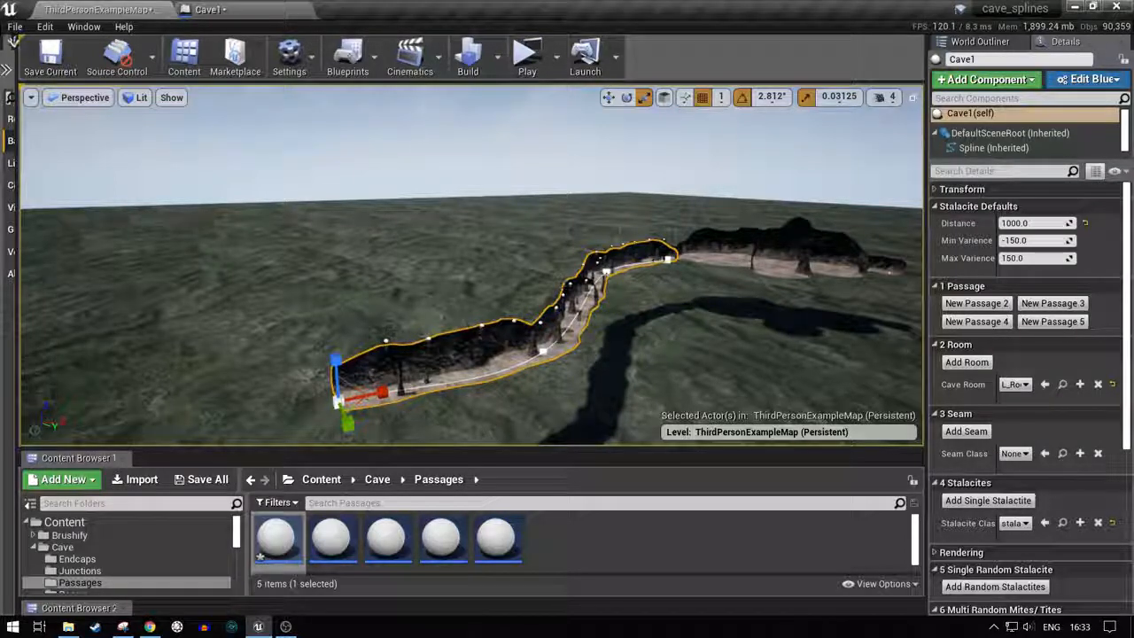
right_drag(472, 266, 591, 257)
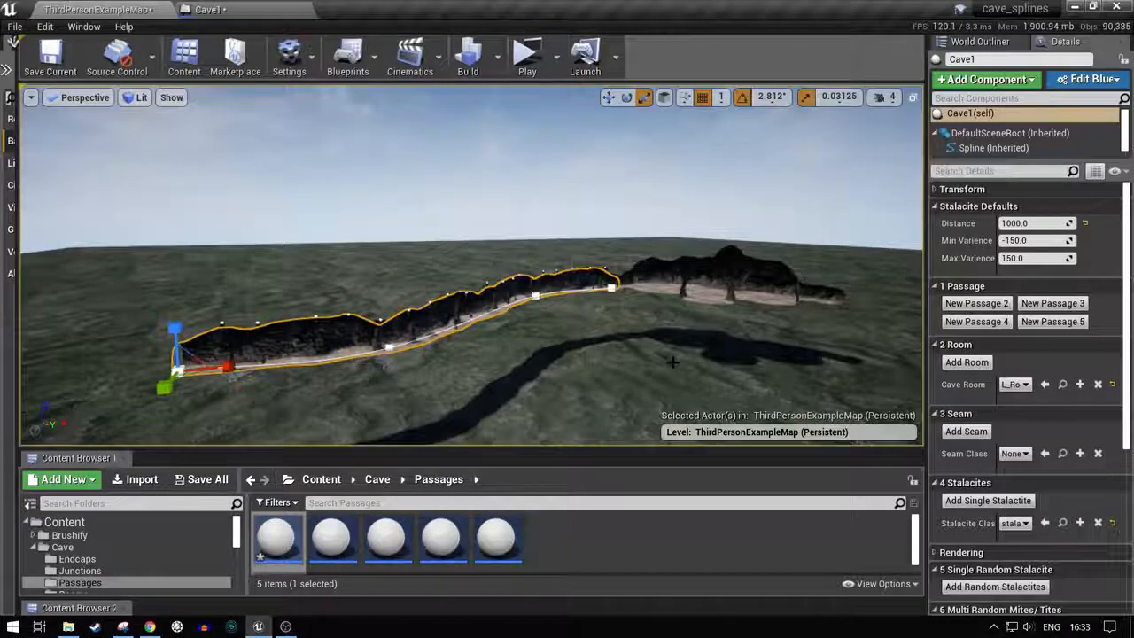
right_drag(673, 361, 660, 411)
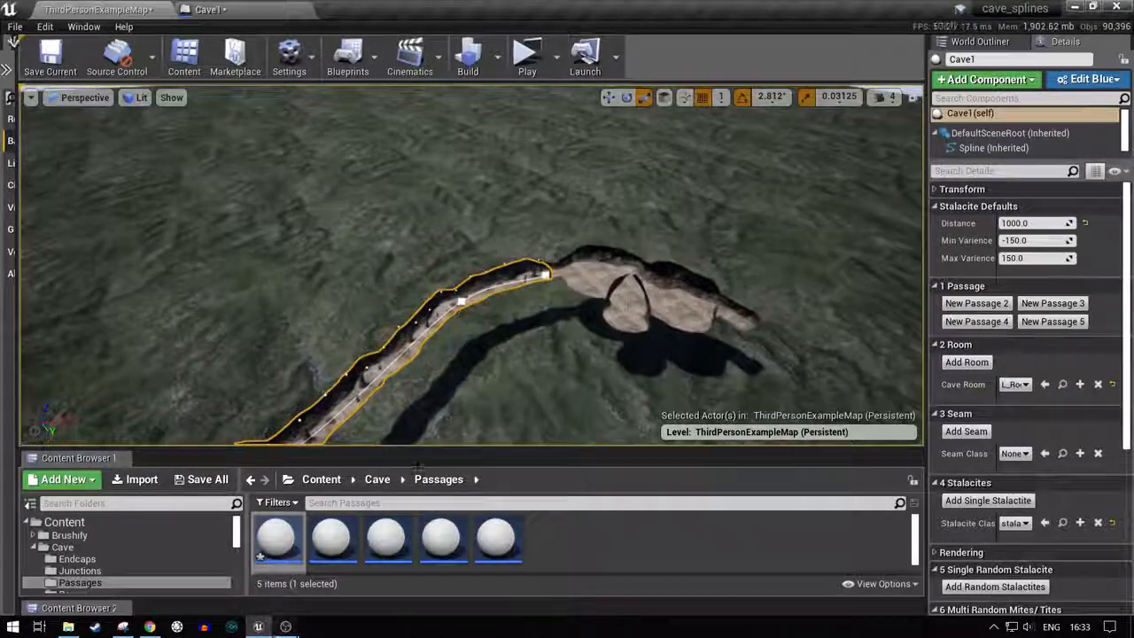